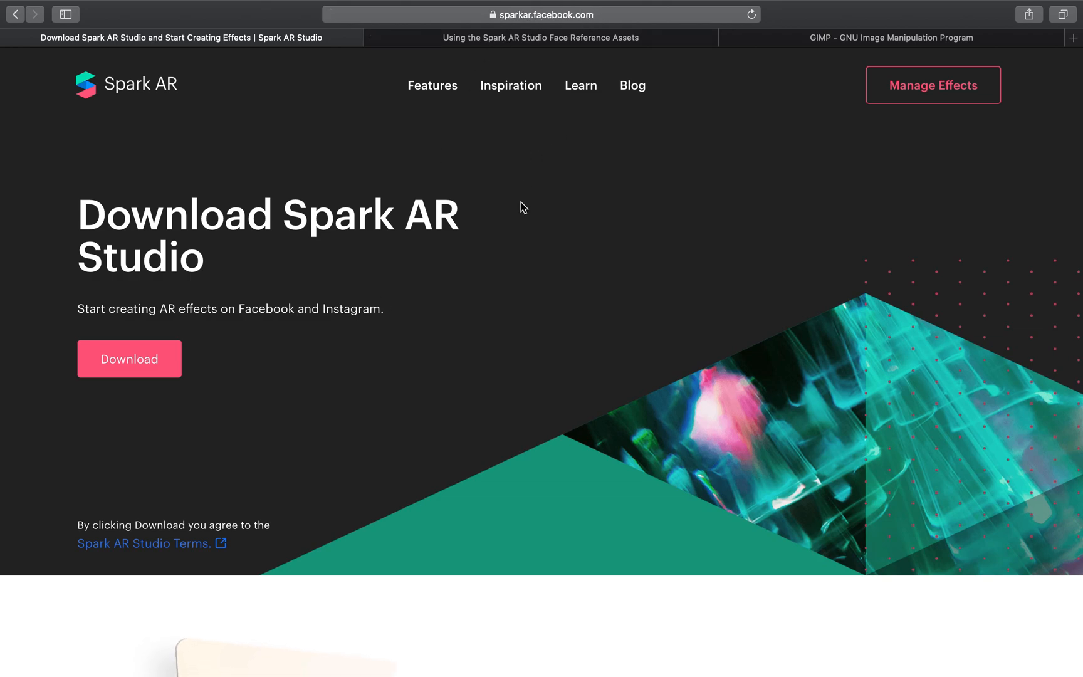
Step: Review the Face Reference Assets page, including its list of included files and the face mesh section
left_click(483, 39)
scroll(567, 238, "up", 3)
scroll(569, 250, "up", 5)
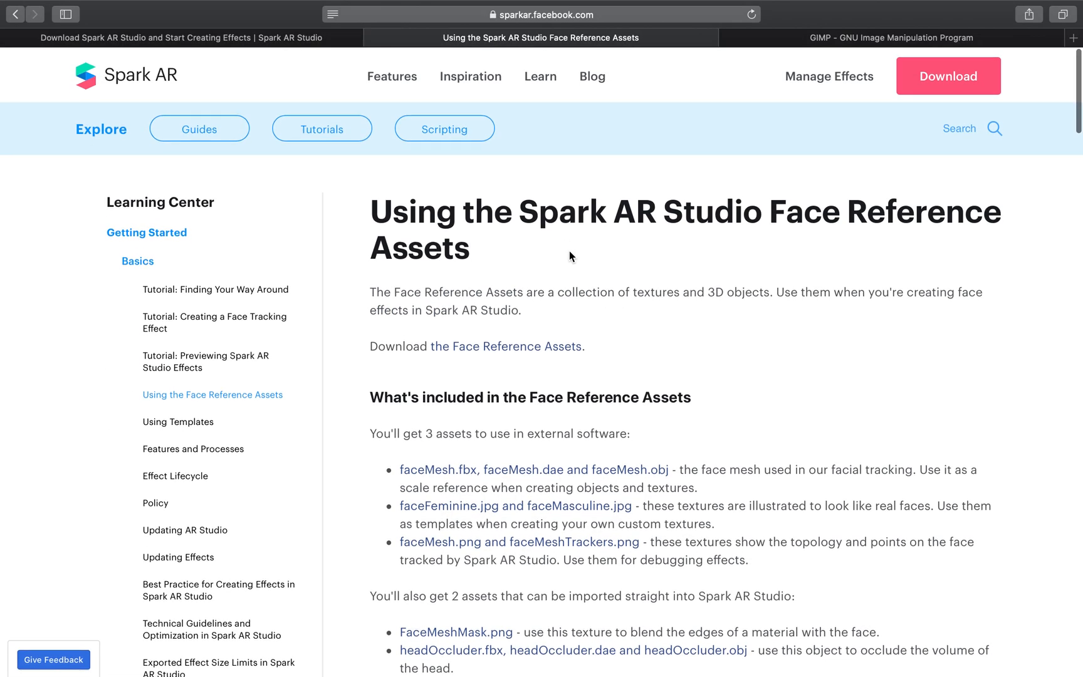
left_click_drag(542, 211, 790, 227)
left_click(790, 241)
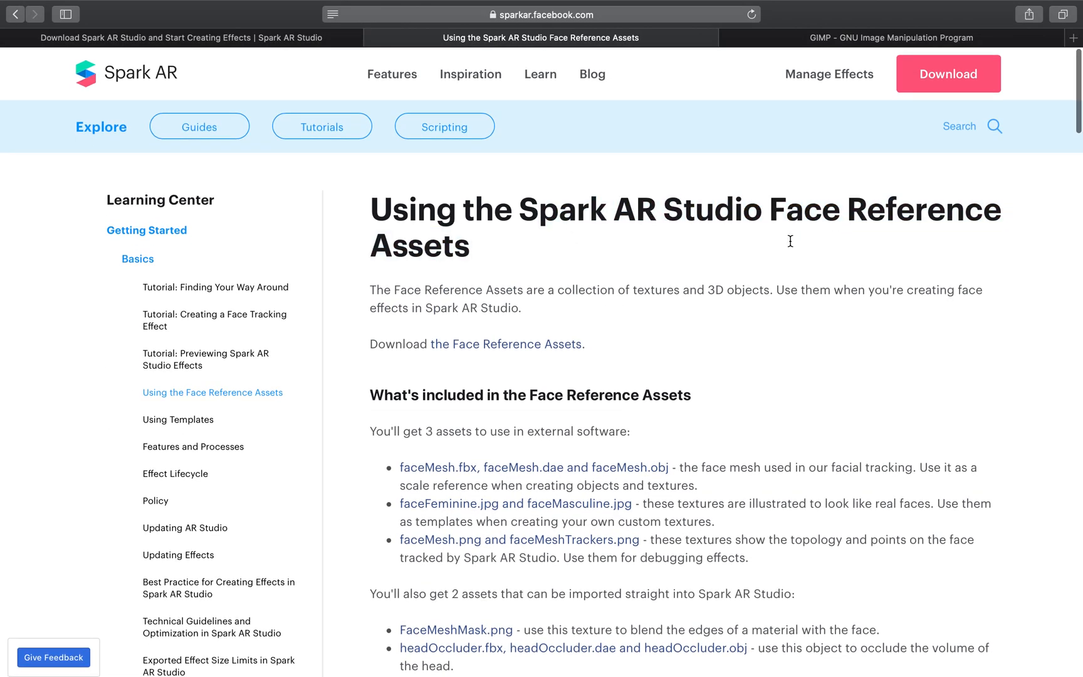
scroll(785, 401, "down", 5)
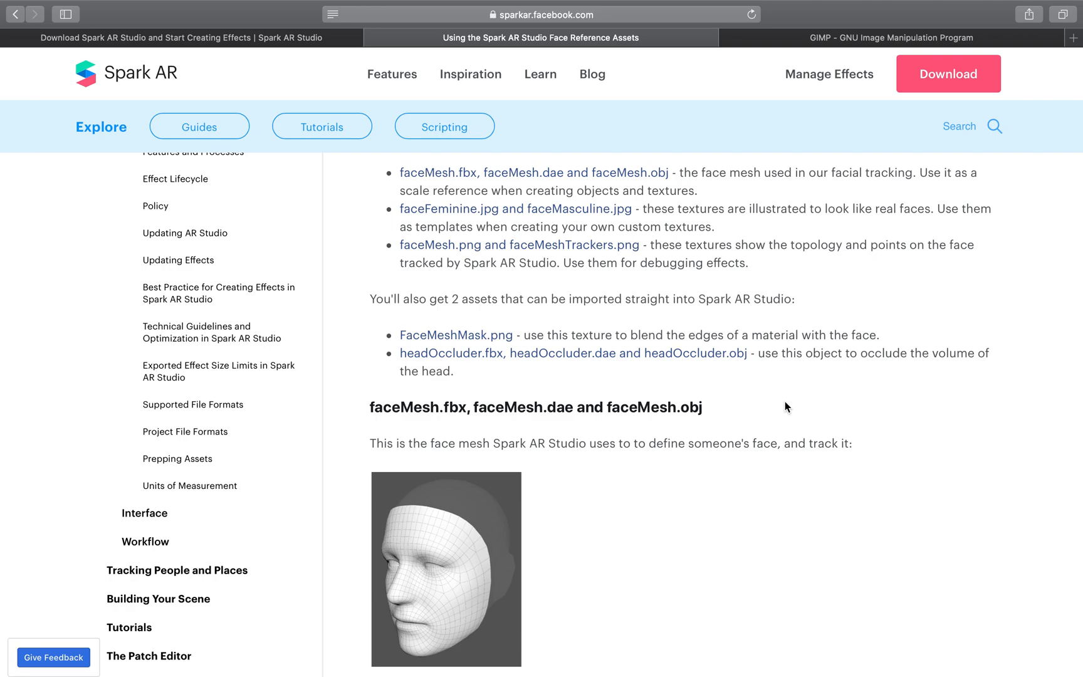
scroll(785, 404, "down", 3)
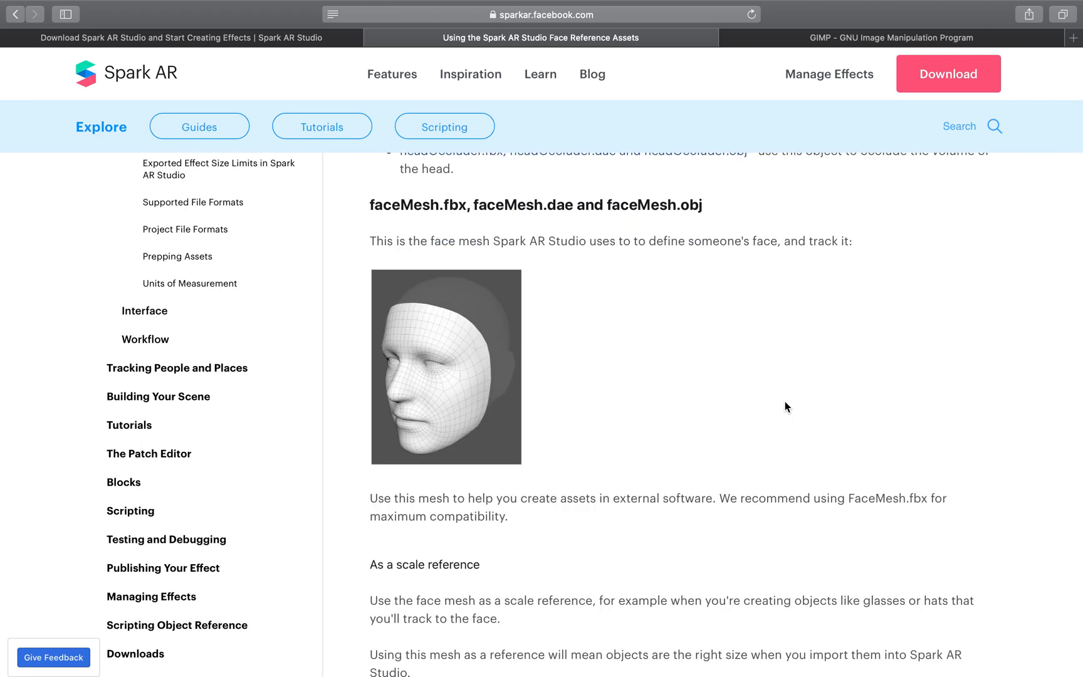
Step: Look over the GIMP website and the Spark AR Studio download page
left_click(822, 39)
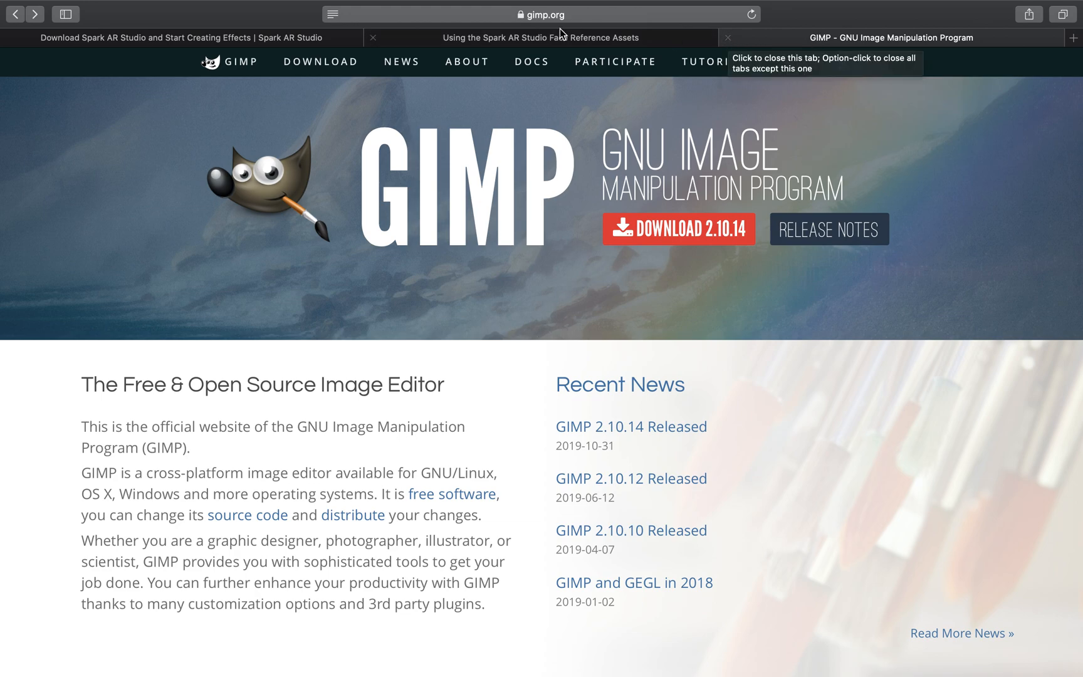
left_click(242, 36)
left_click(520, 39)
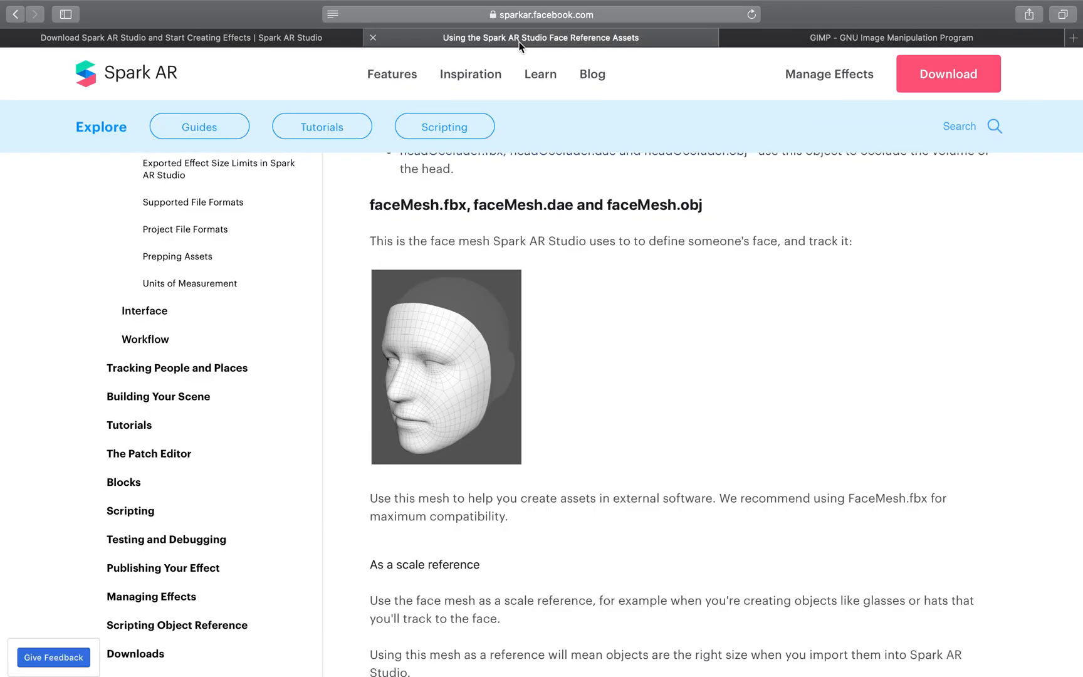
left_click(882, 44)
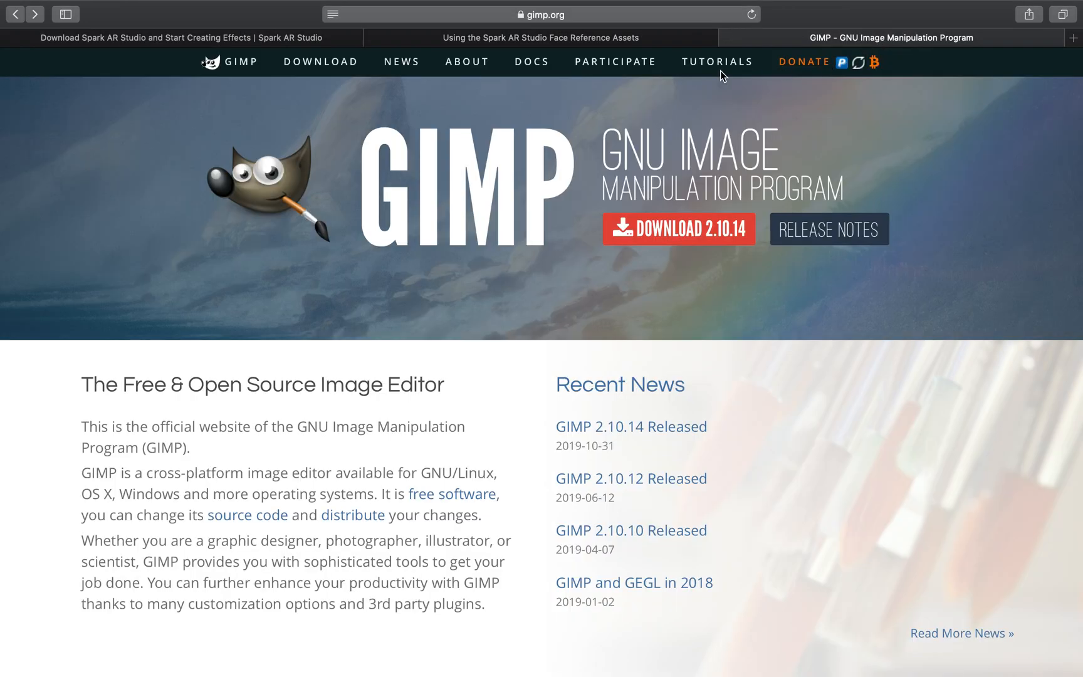
left_click(162, 36)
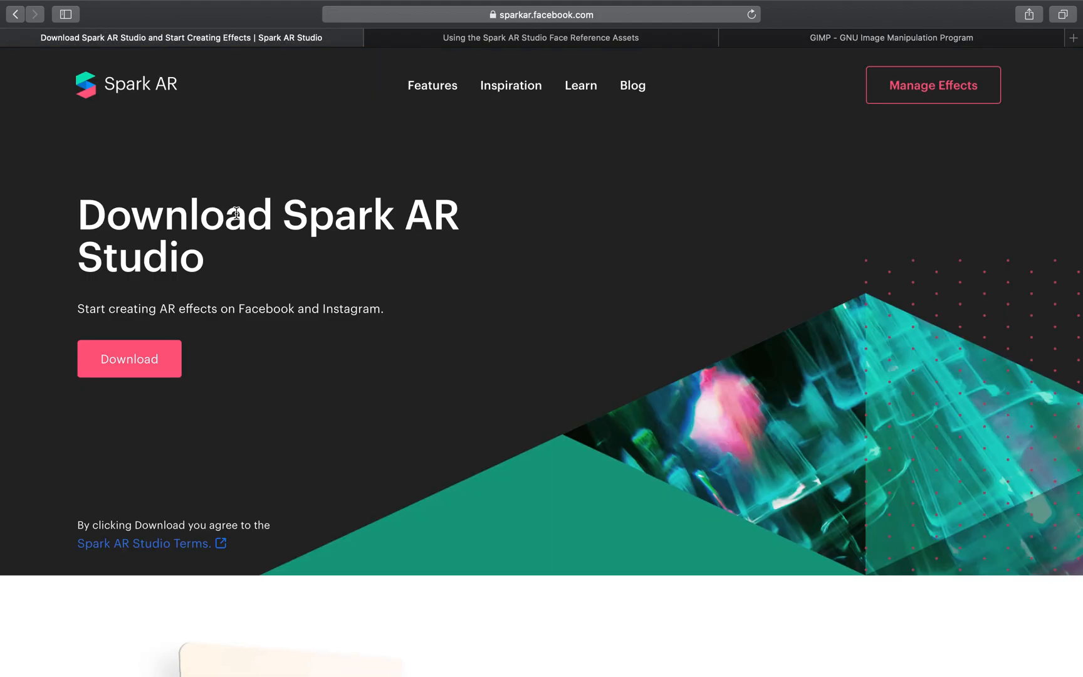
Step: Switch to Spark AR Studio, create a blank project and enlarge the iPhone 8 preview
key("ctrl+Right")
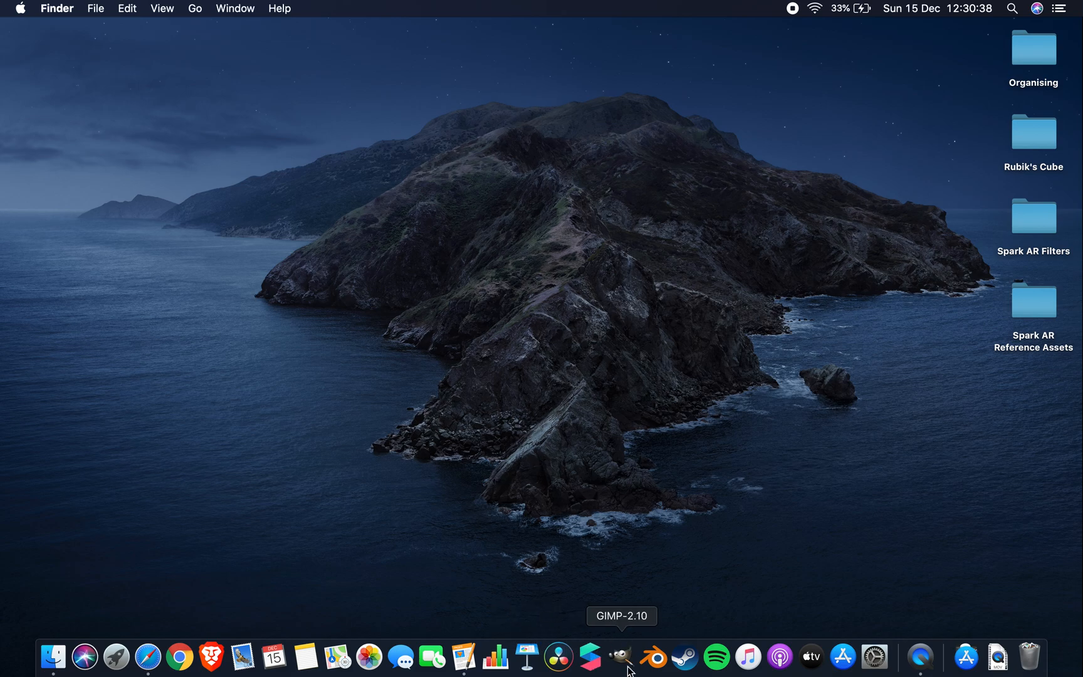
left_click(589, 661)
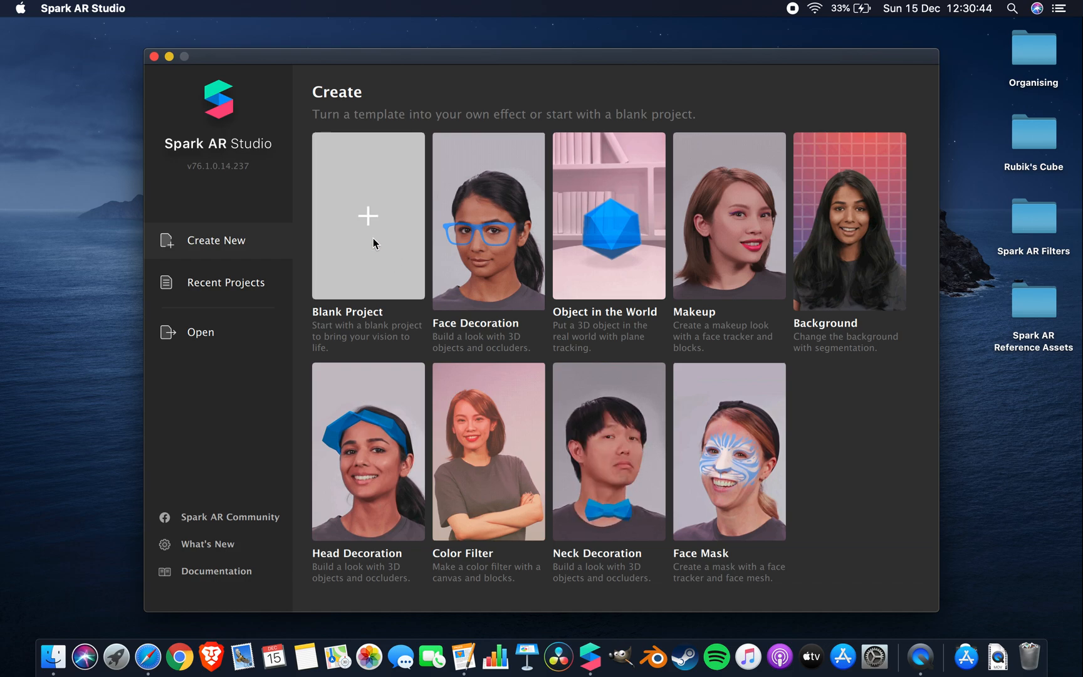
left_click(377, 206)
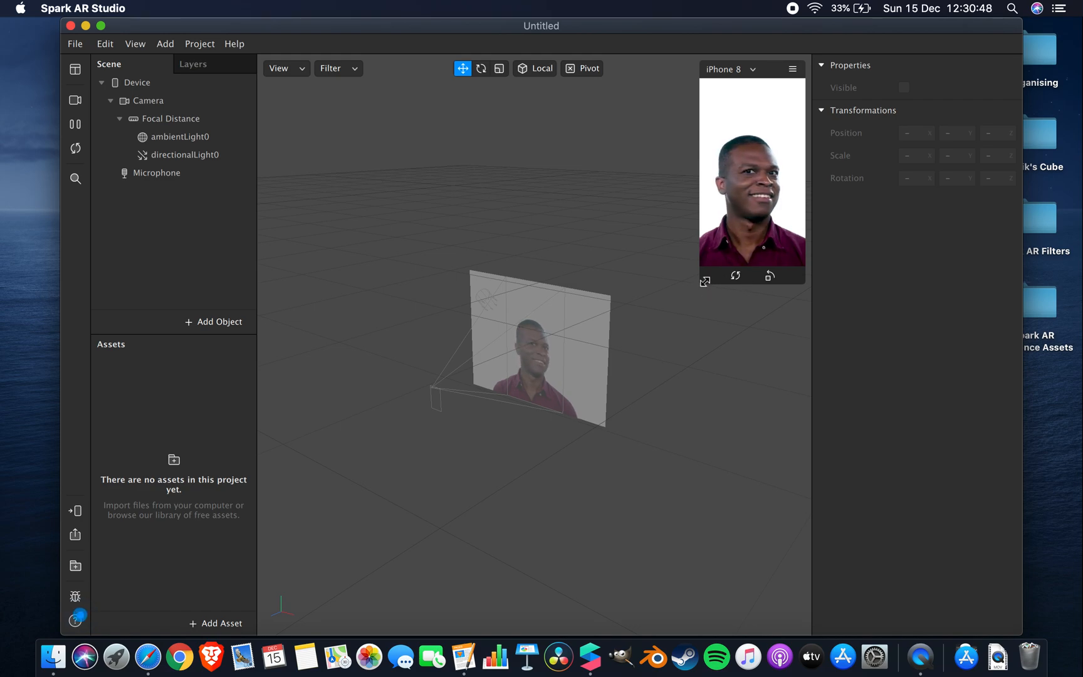
left_click_drag(700, 280, 643, 338)
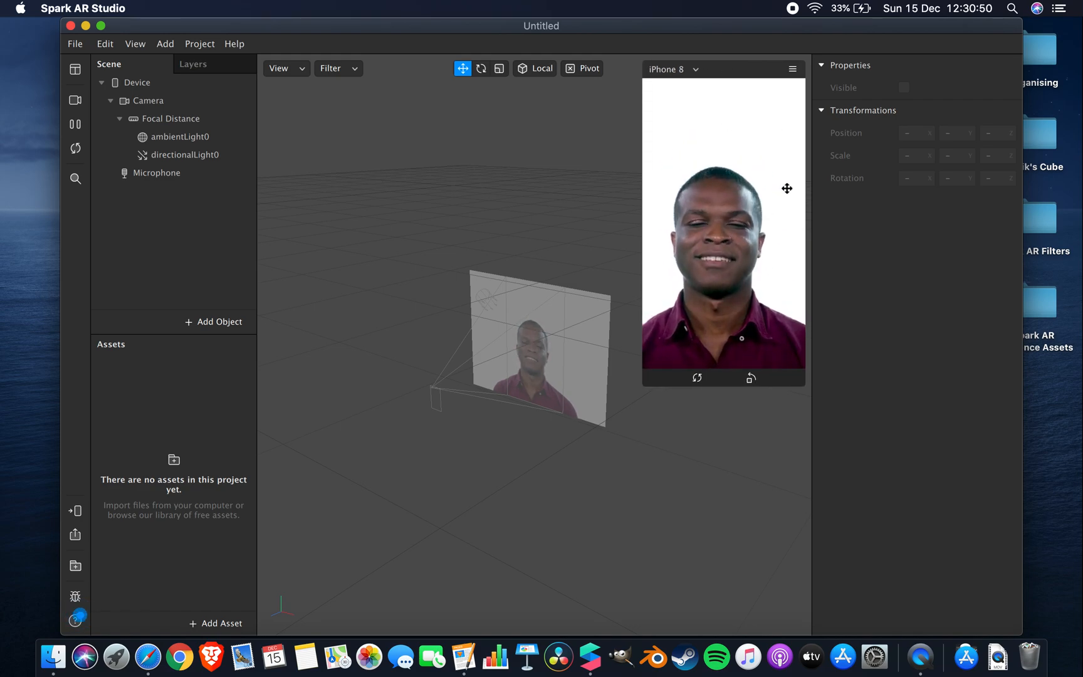
Step: Try several real-time simulation videos, and set the preview source to FaceTime HD Camera (Built-in)
left_click(76, 100)
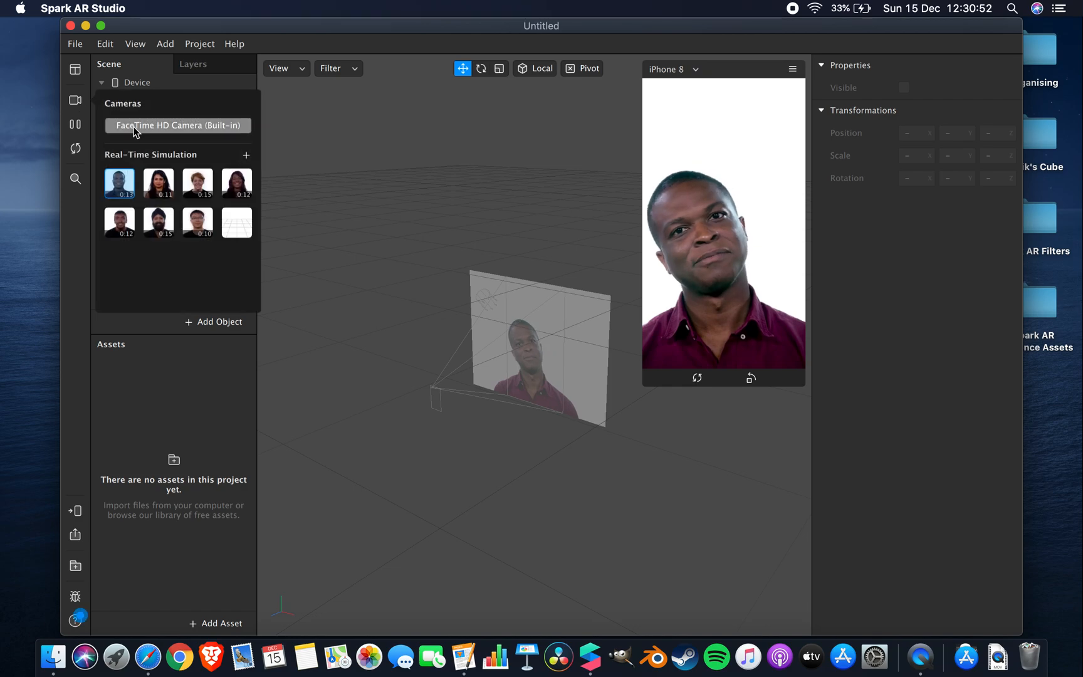
left_click(198, 188)
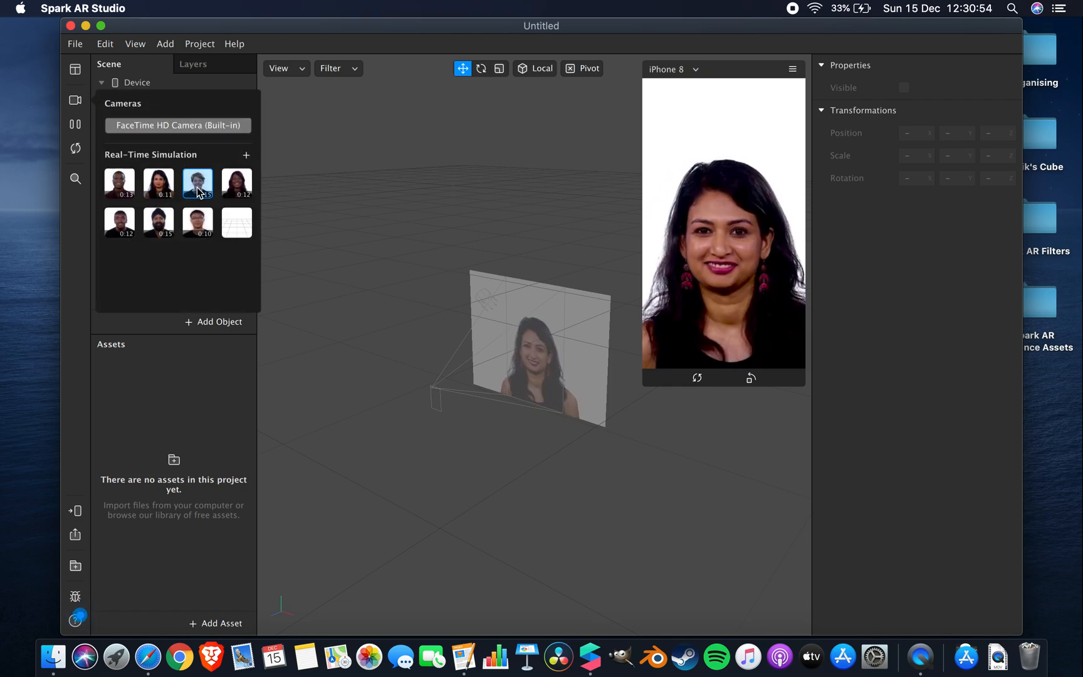
left_click(241, 188)
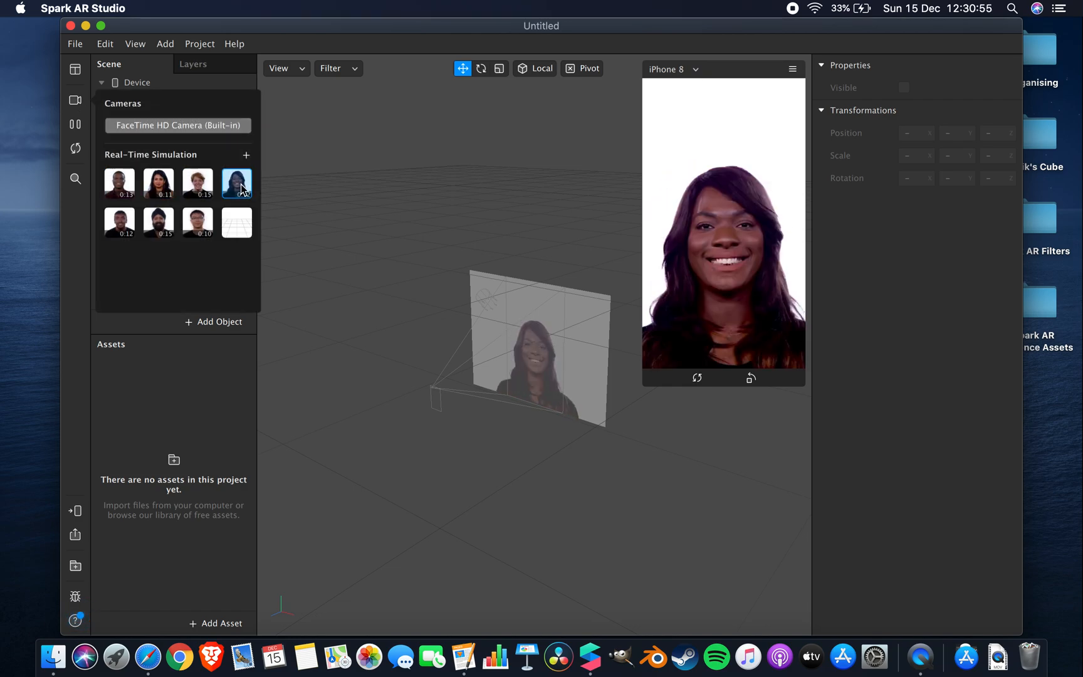
left_click(195, 222)
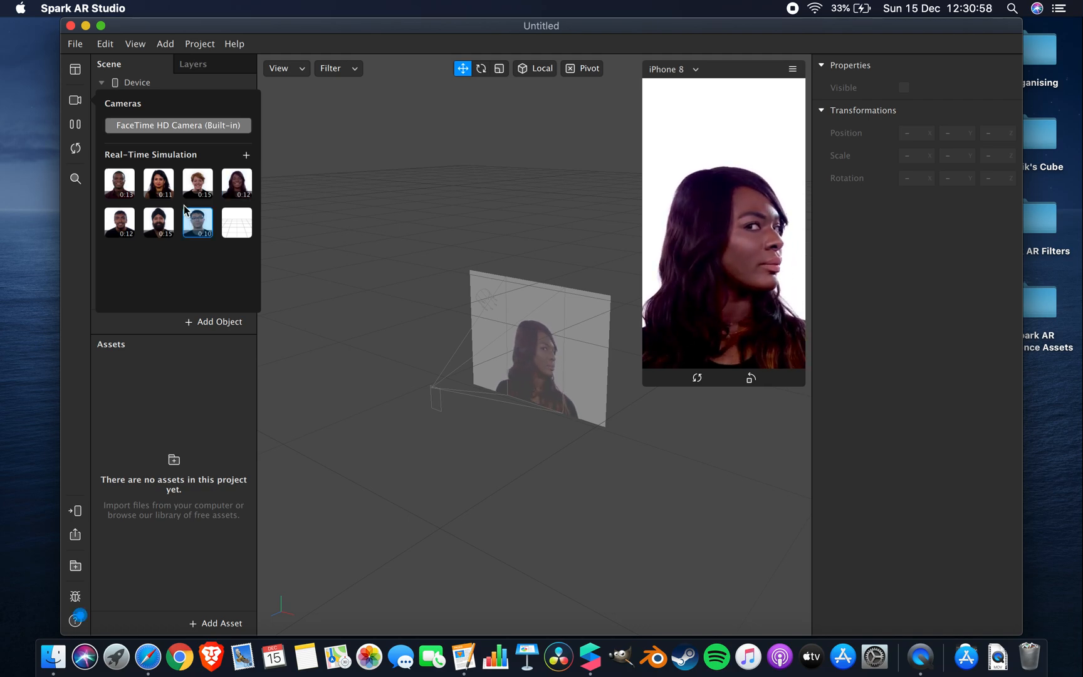
left_click(150, 127)
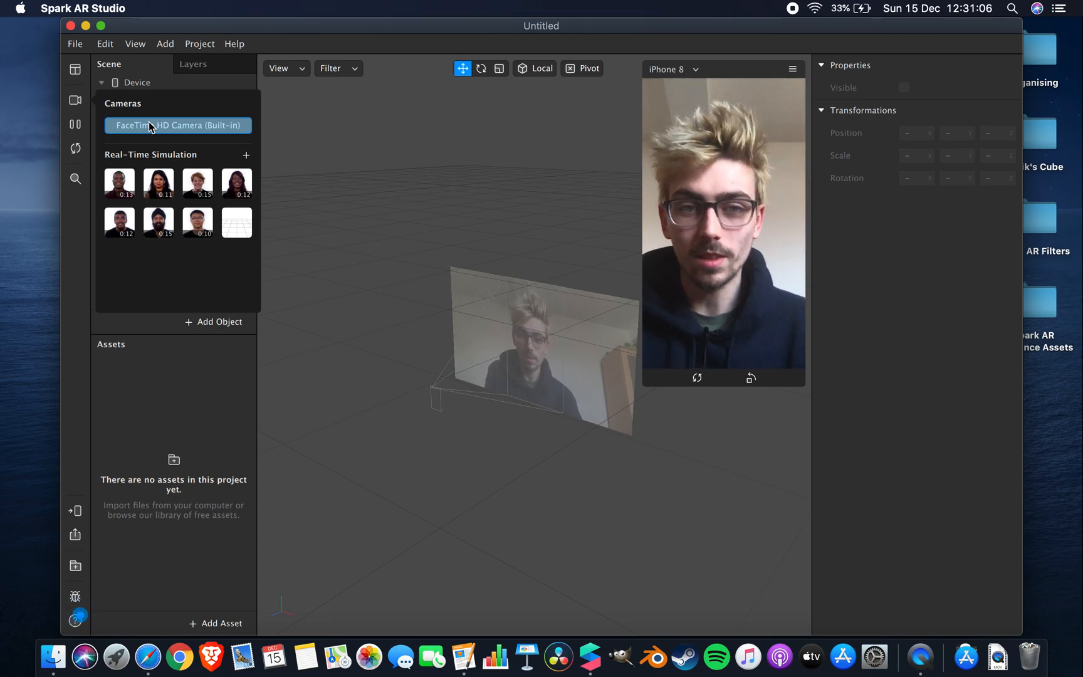
left_click(295, 322)
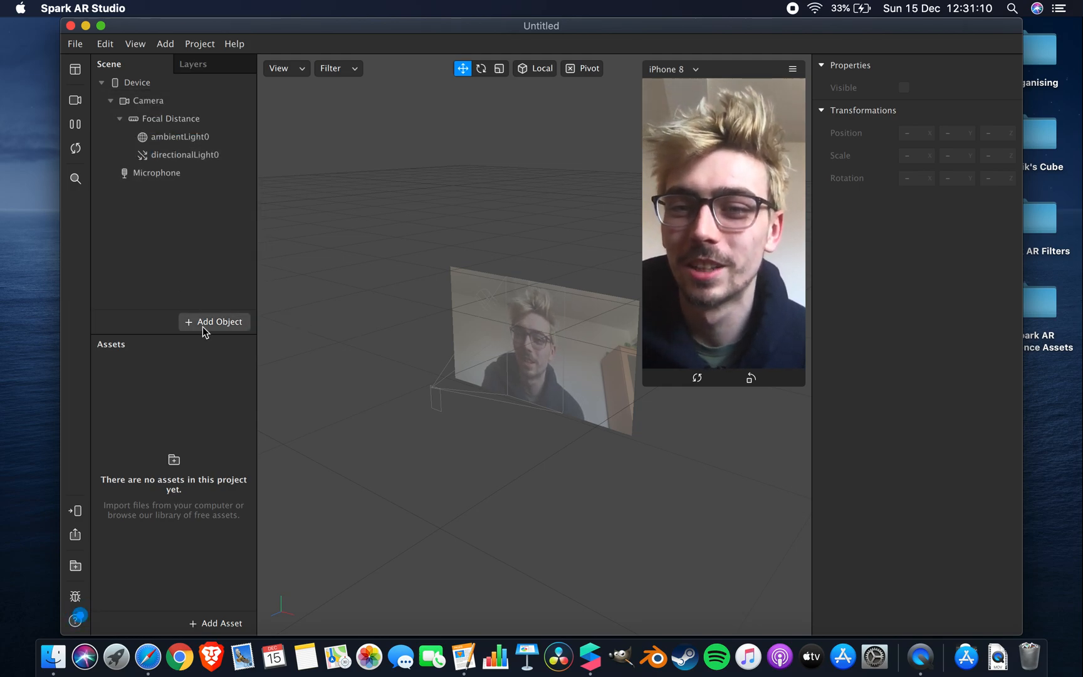
Step: Add a second layer to the project and rename layer0 as foreground and layer1 as background
left_click(206, 67)
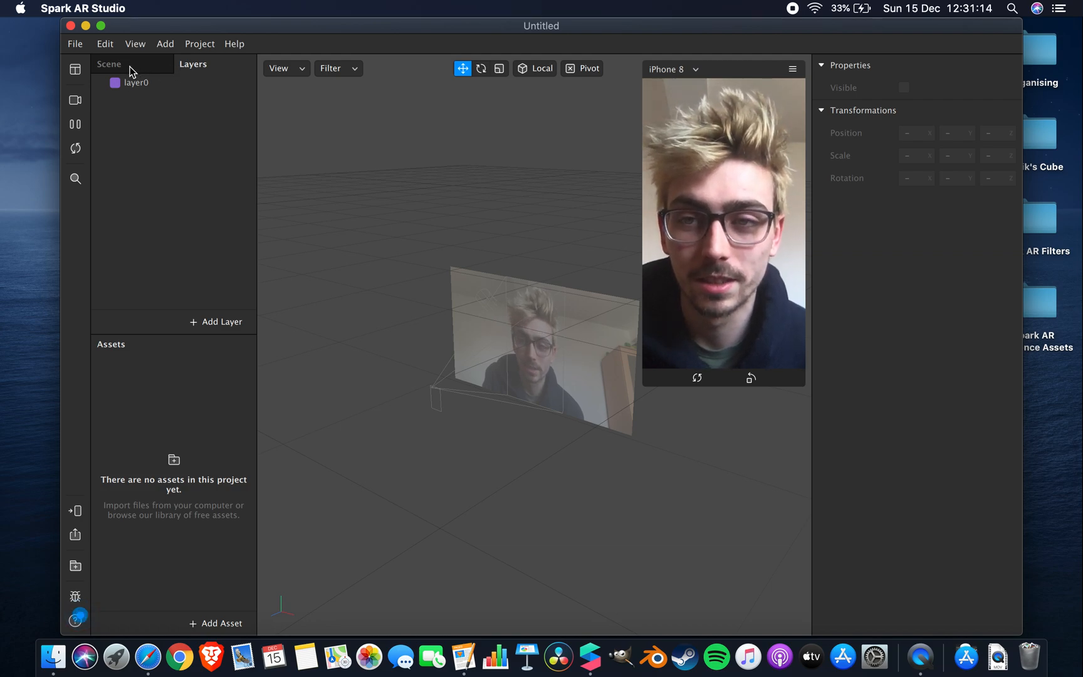
left_click(203, 326)
double_click(151, 82)
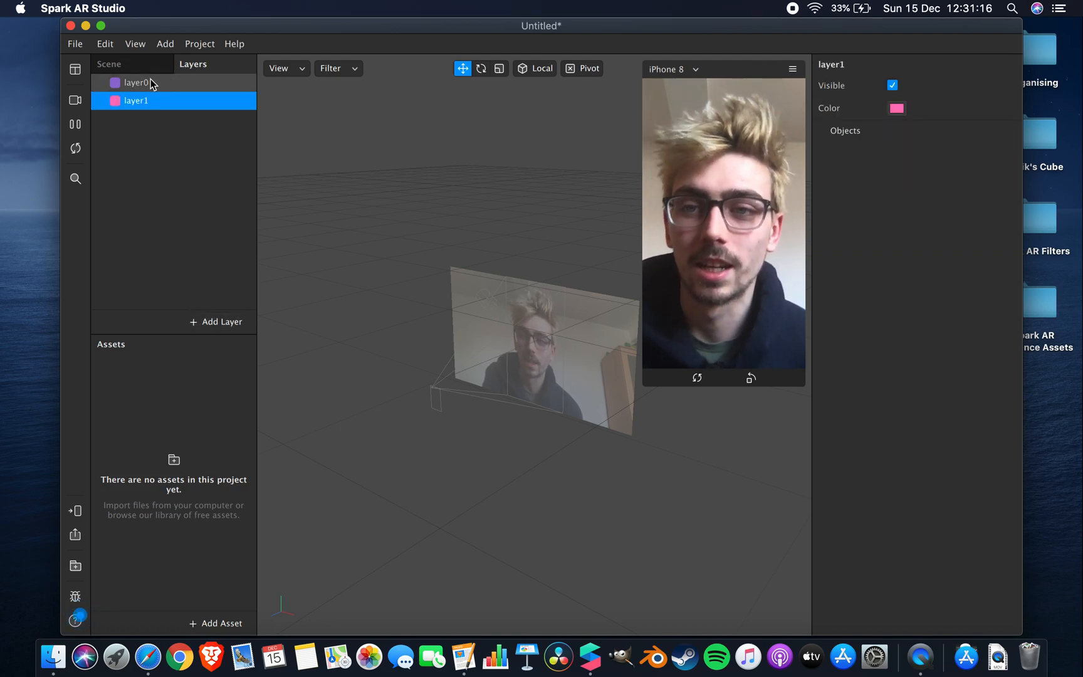
type("foreground")
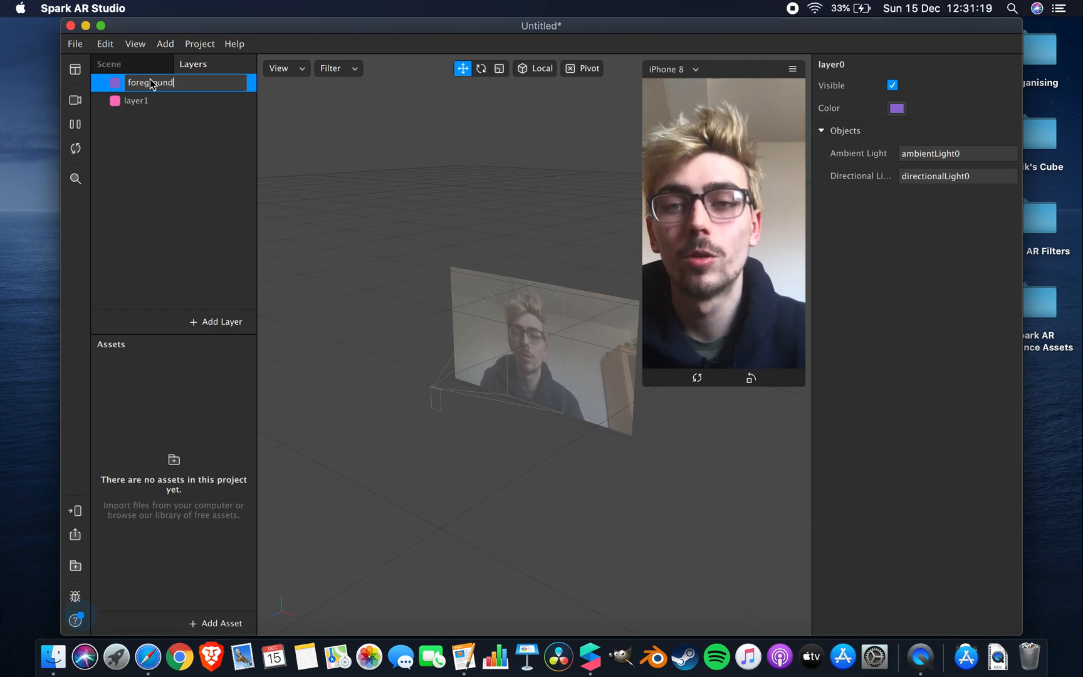
key("Return")
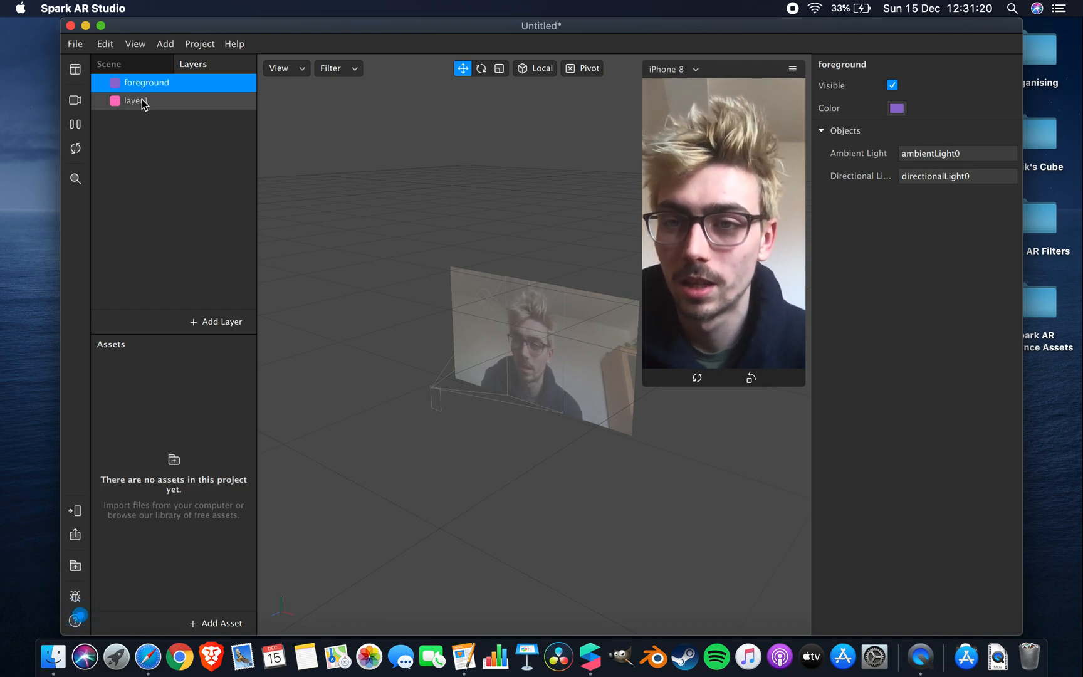
double_click(144, 102)
type("background")
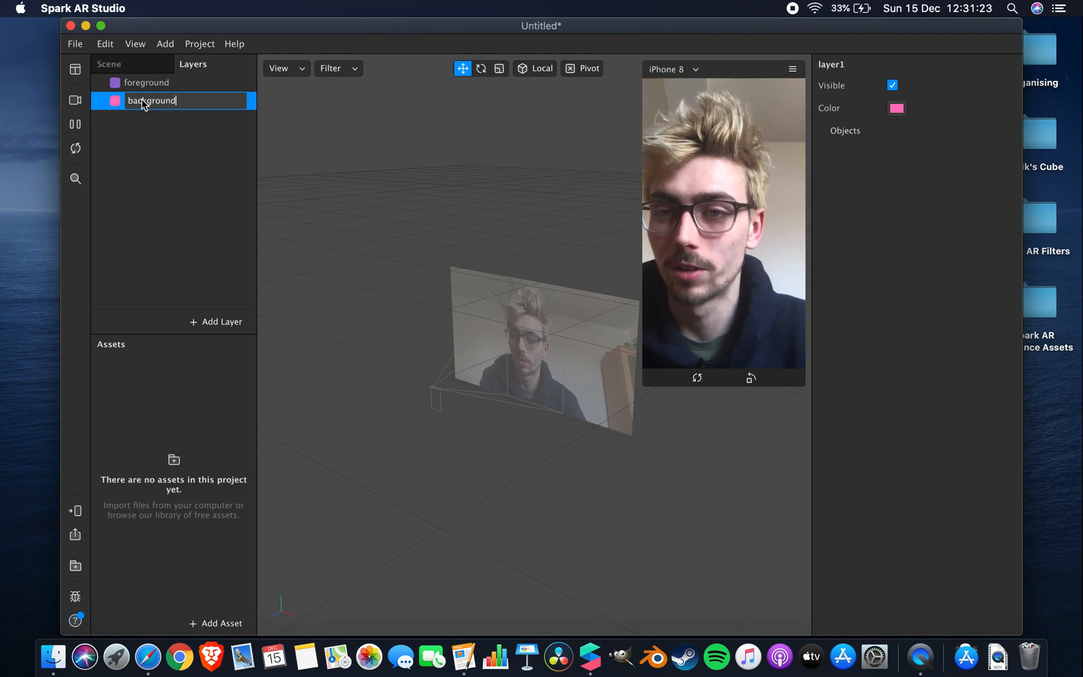
key("Return")
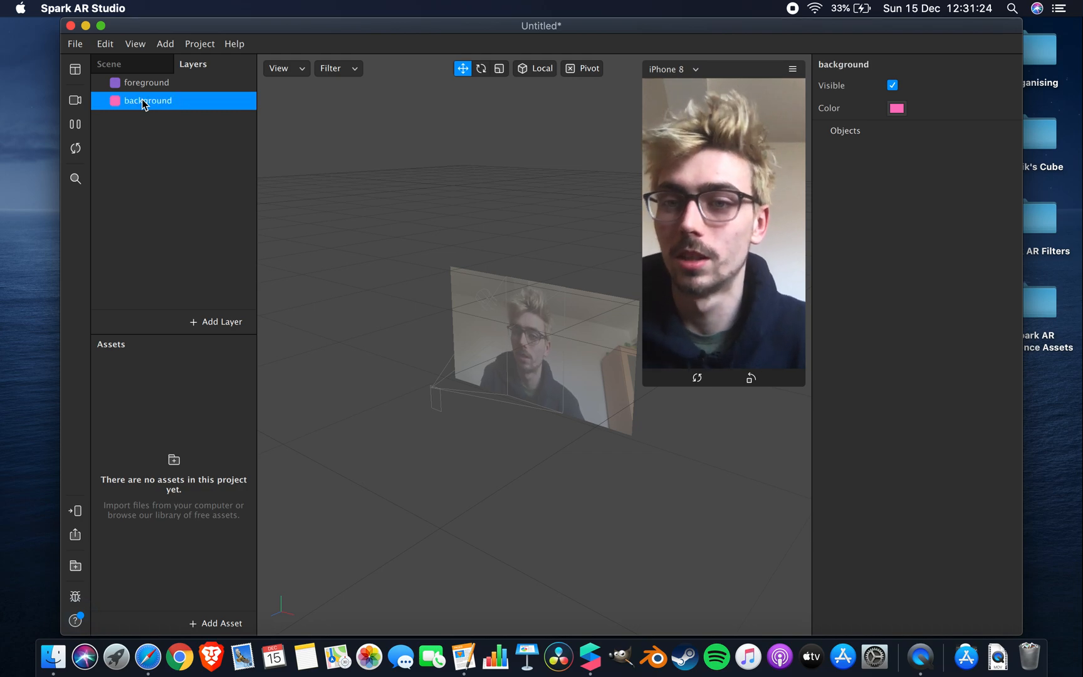
Step: Insert a 2D rectangle object into the scene and duplicate it within the same canvas
left_click(108, 66)
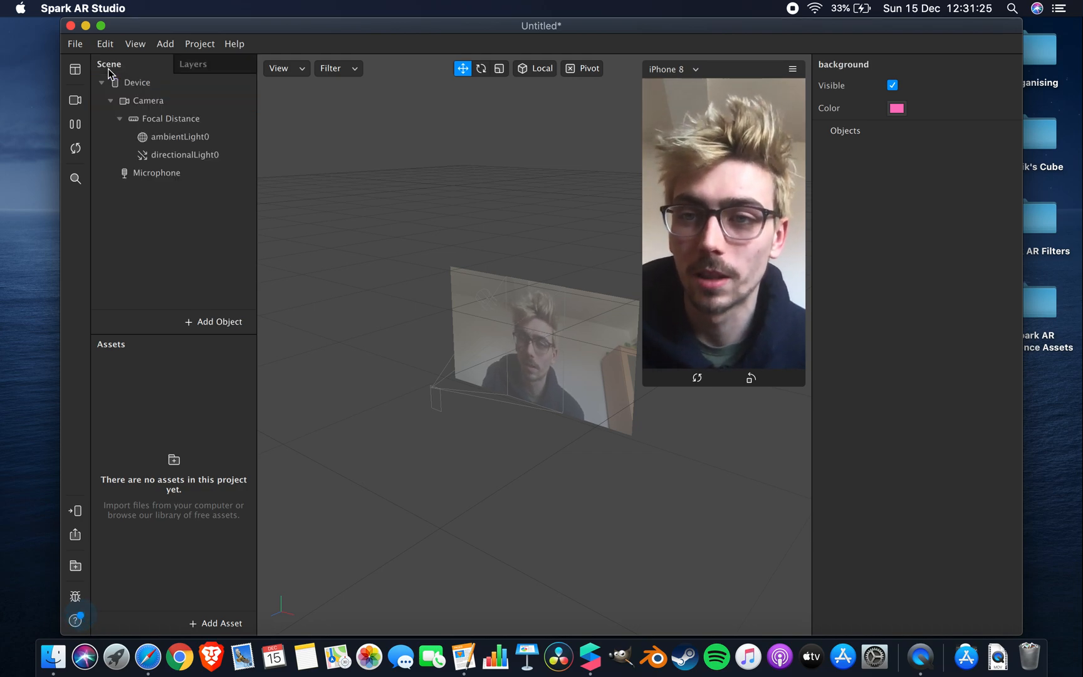
left_click(203, 322)
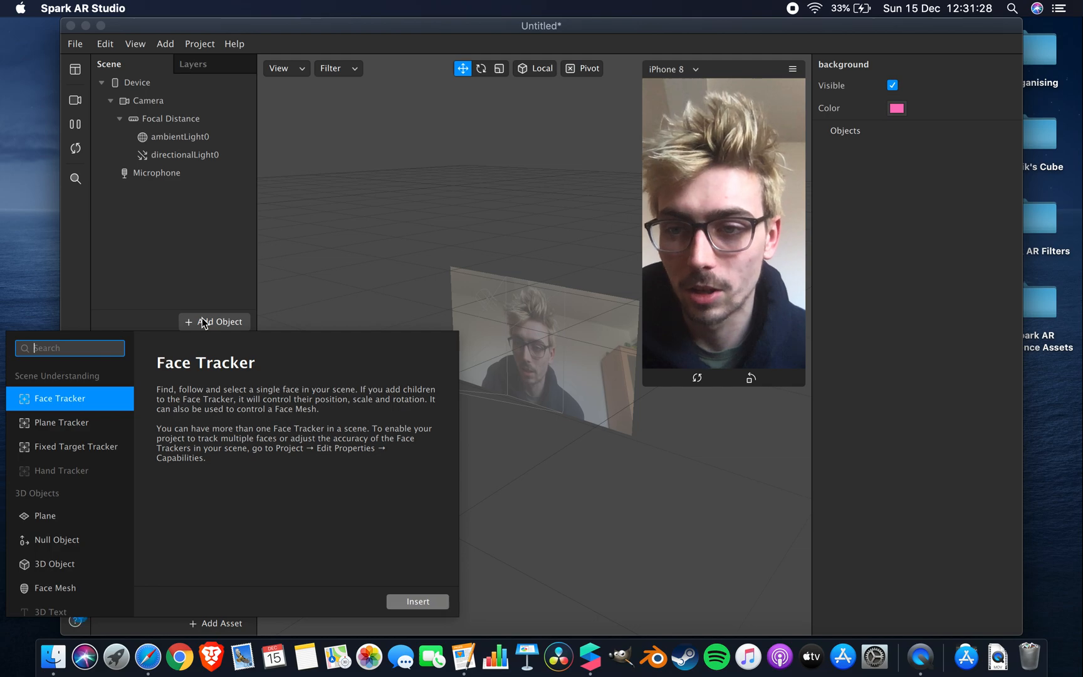
scroll(66, 447, "down", 5)
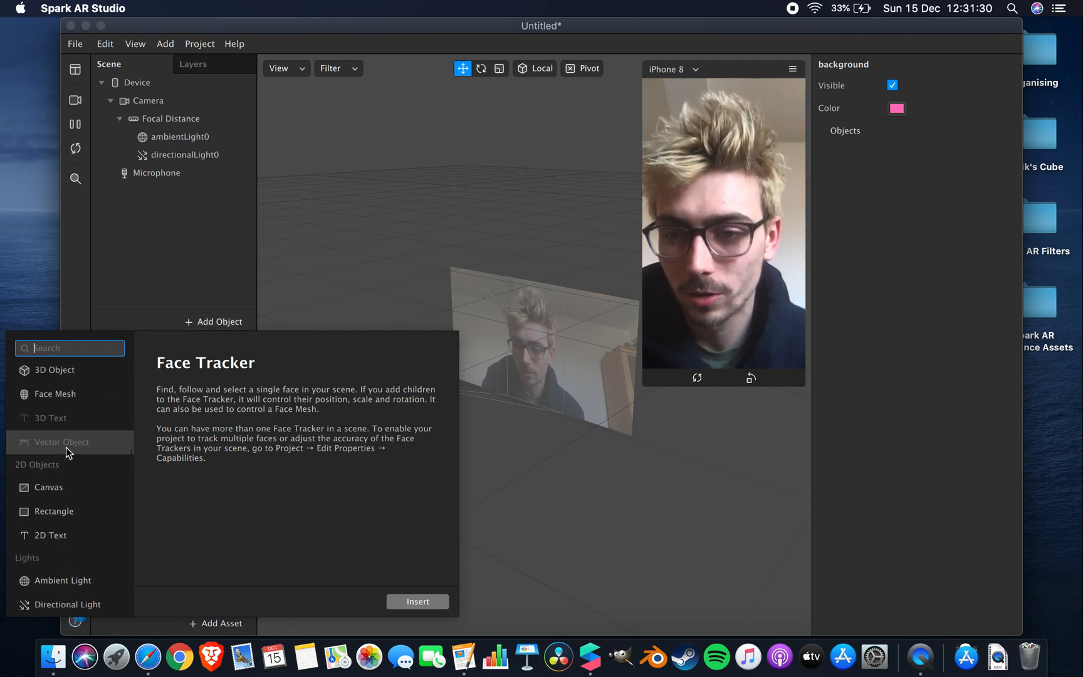
scroll(66, 447, "down", 2)
left_click(50, 471)
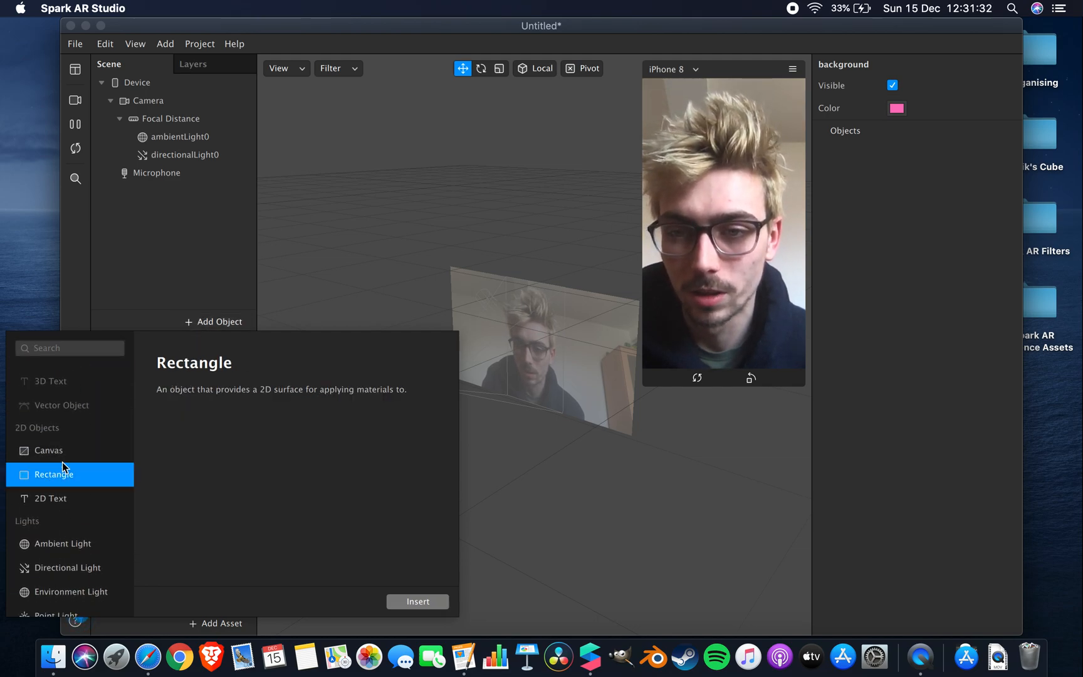
left_click(421, 603)
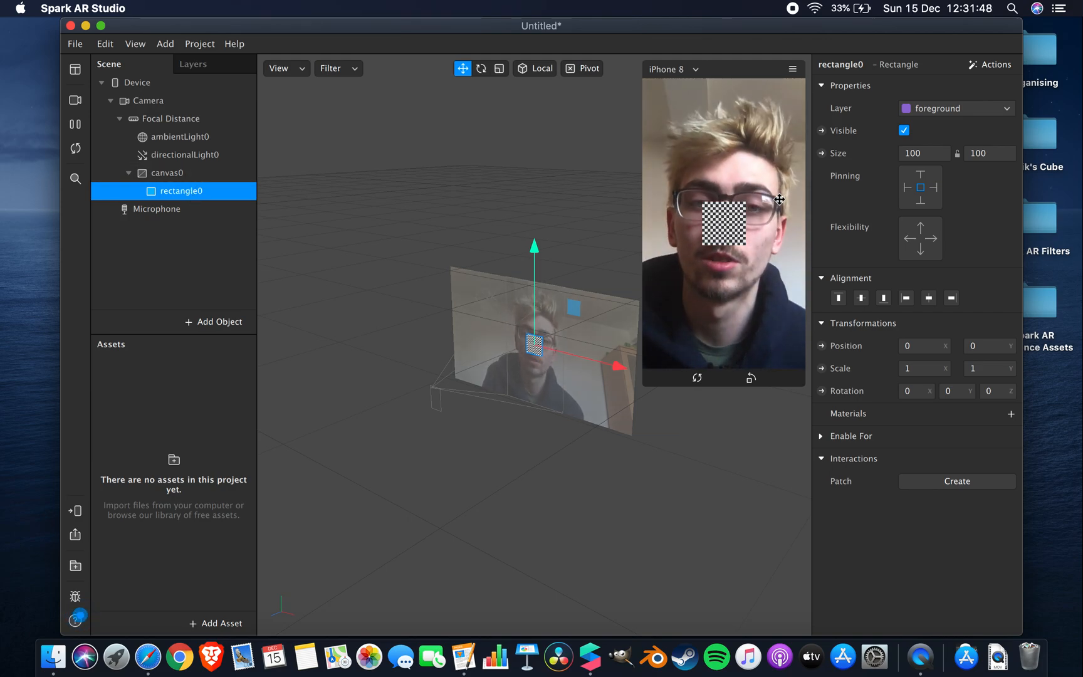
right_click(180, 192)
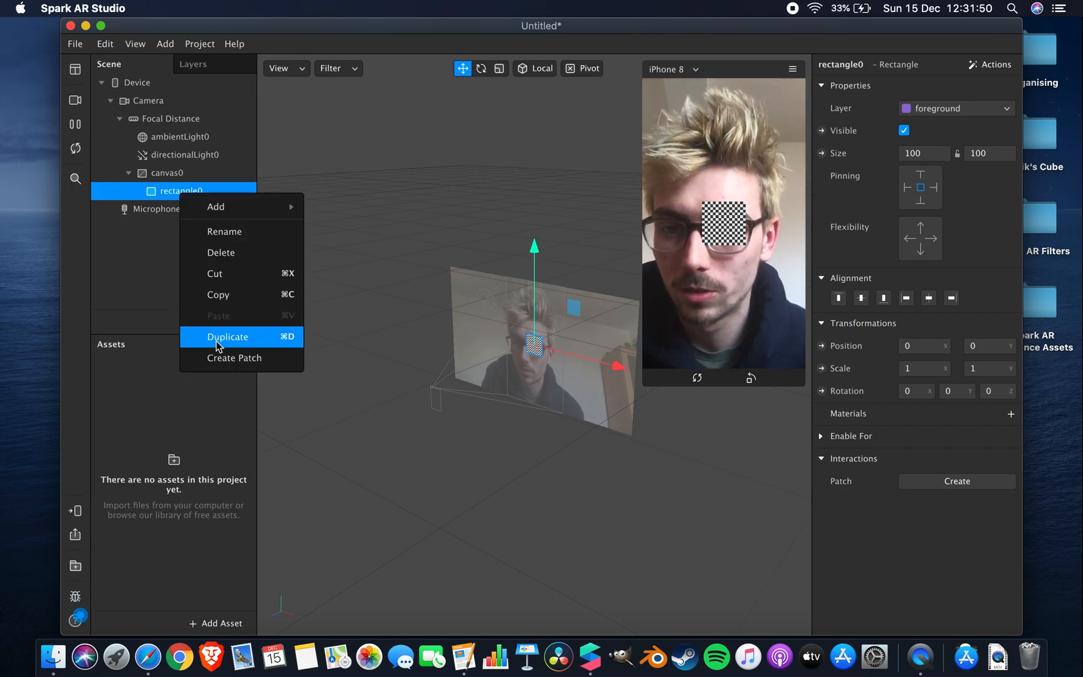
left_click(217, 338)
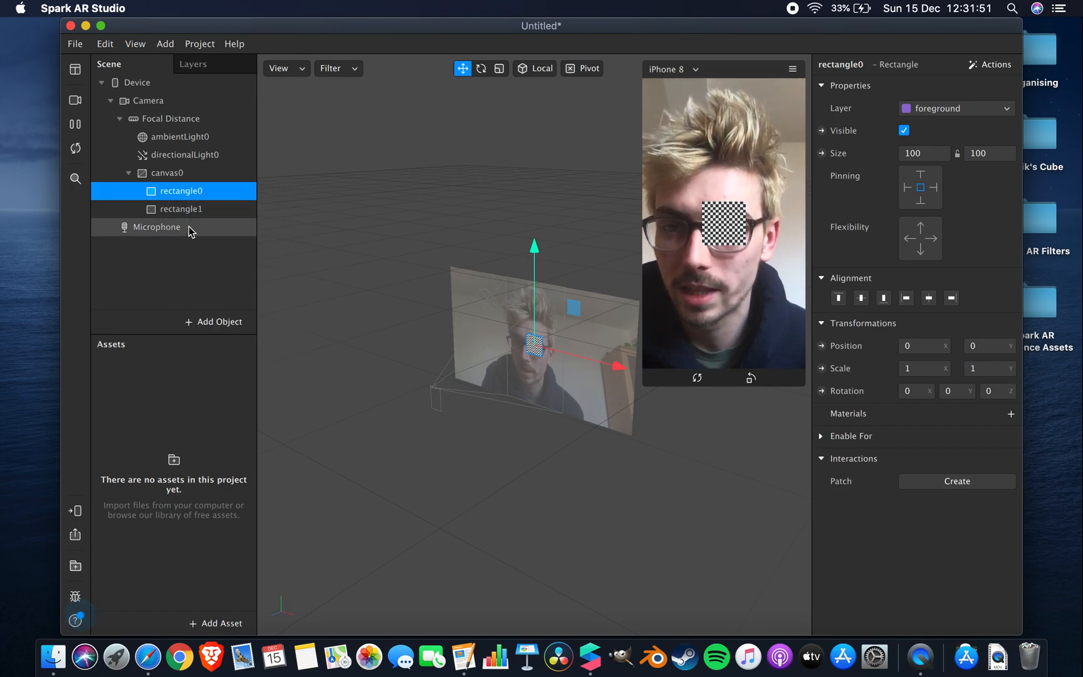
Step: Rename rectangle0 as foreground and rectangle1 as background in the scene
double_click(179, 191)
type("foregroiund")
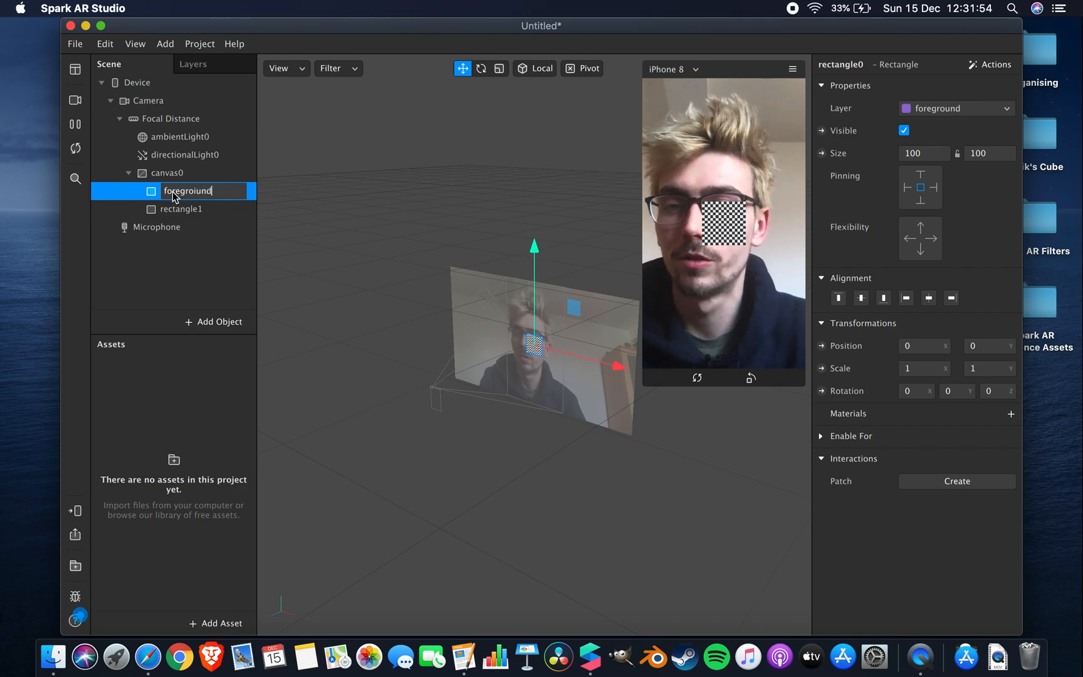
key("BackSpace")
key("BackSpace")
type("nd")
key("Return")
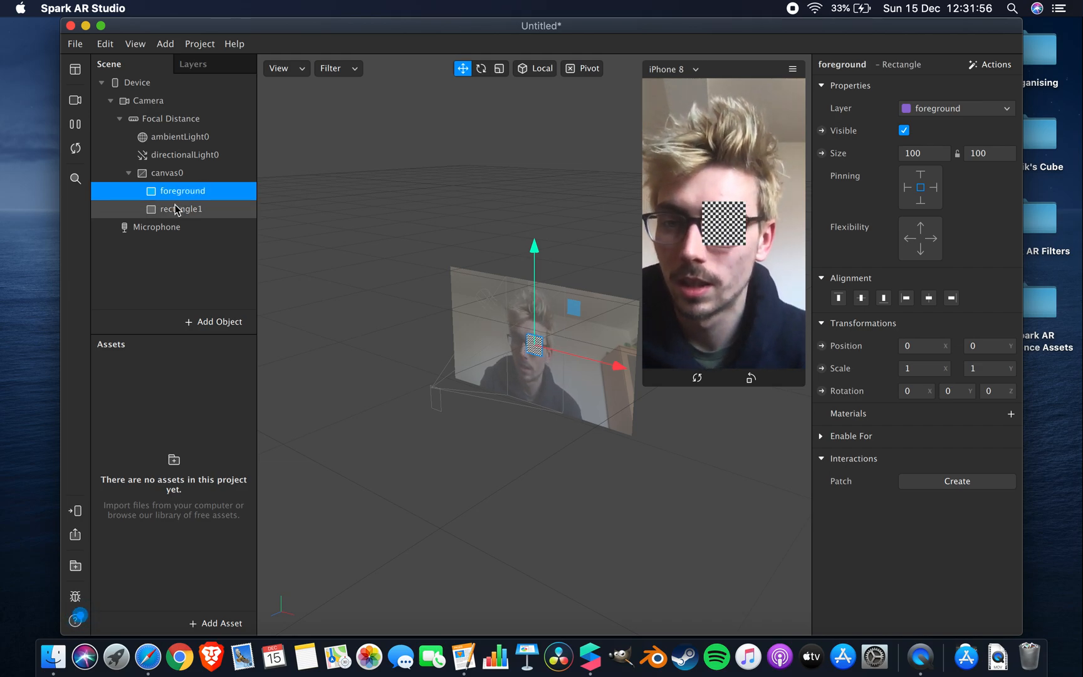
double_click(175, 210)
type("background")
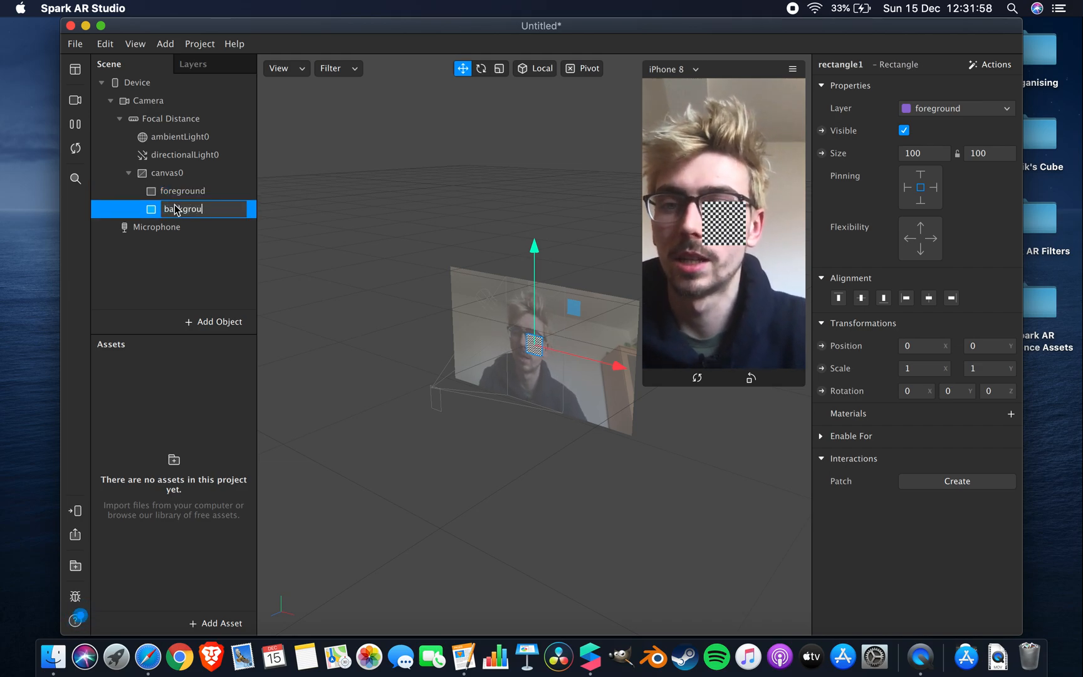
key("Return")
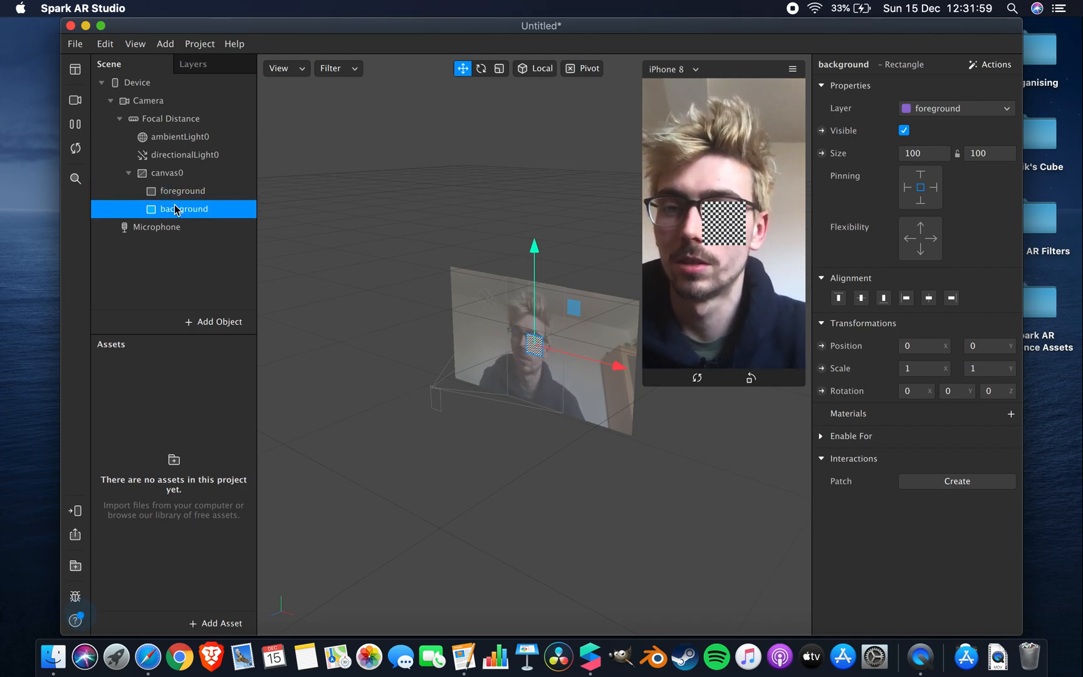
Step: Assign the background rectangle to the background layer
left_click(957, 109)
left_click(940, 151)
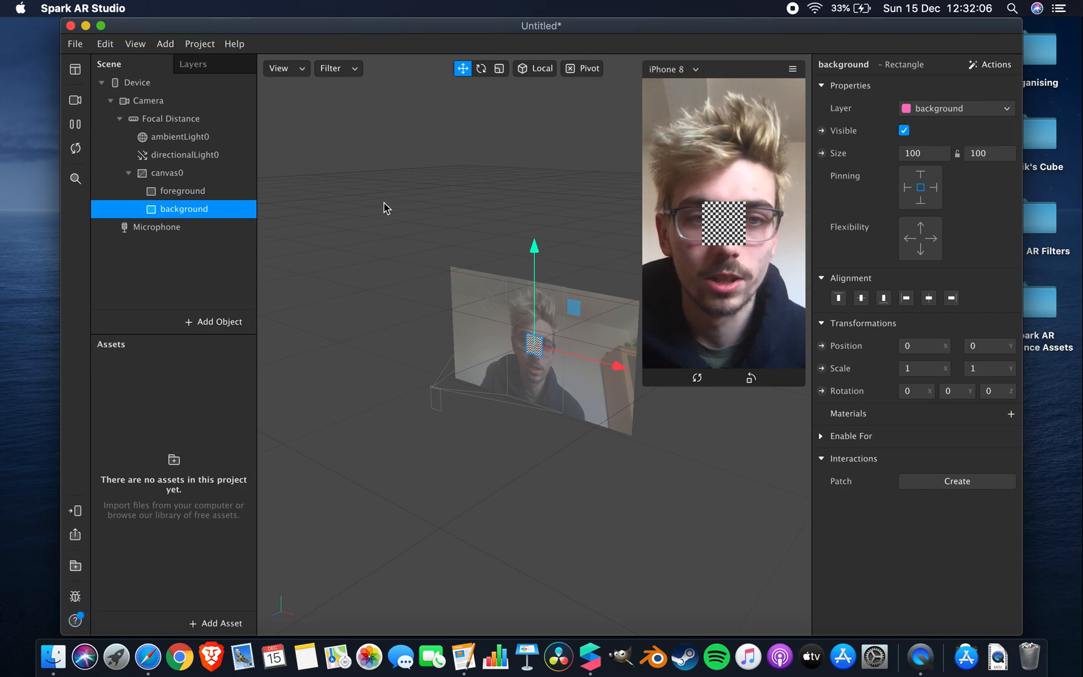
left_click(208, 292)
Step: Set both the foreground and background rectangles to fill the canvas width and height
left_click(167, 202)
left_click(180, 194)
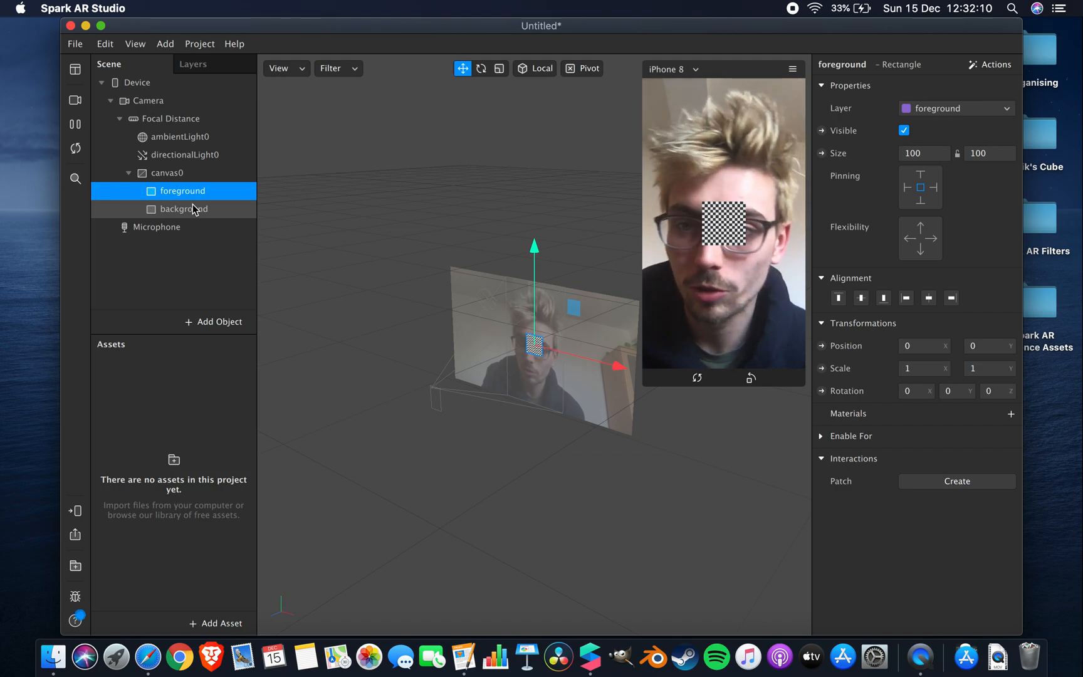
left_click(194, 209, "shift")
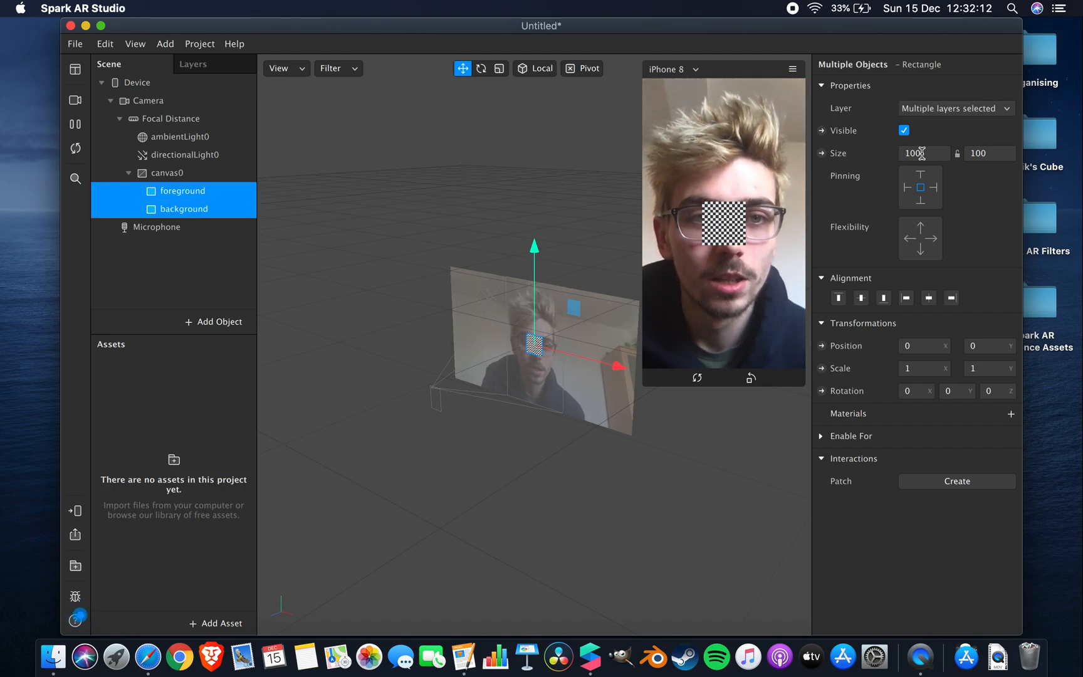
left_click(915, 153)
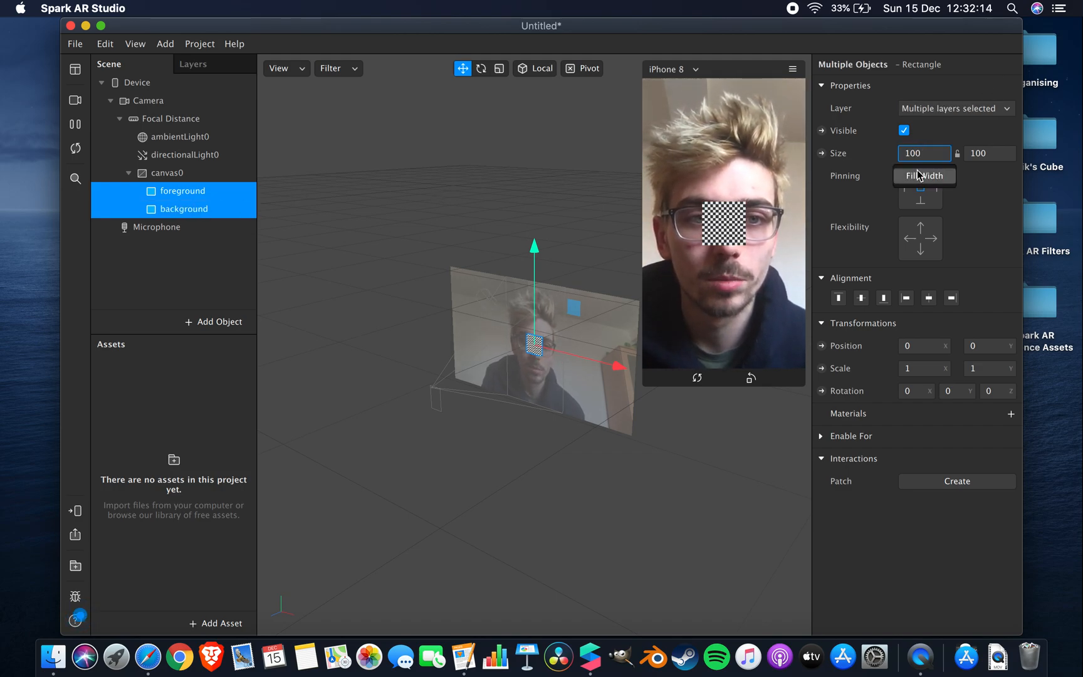
left_click(917, 178)
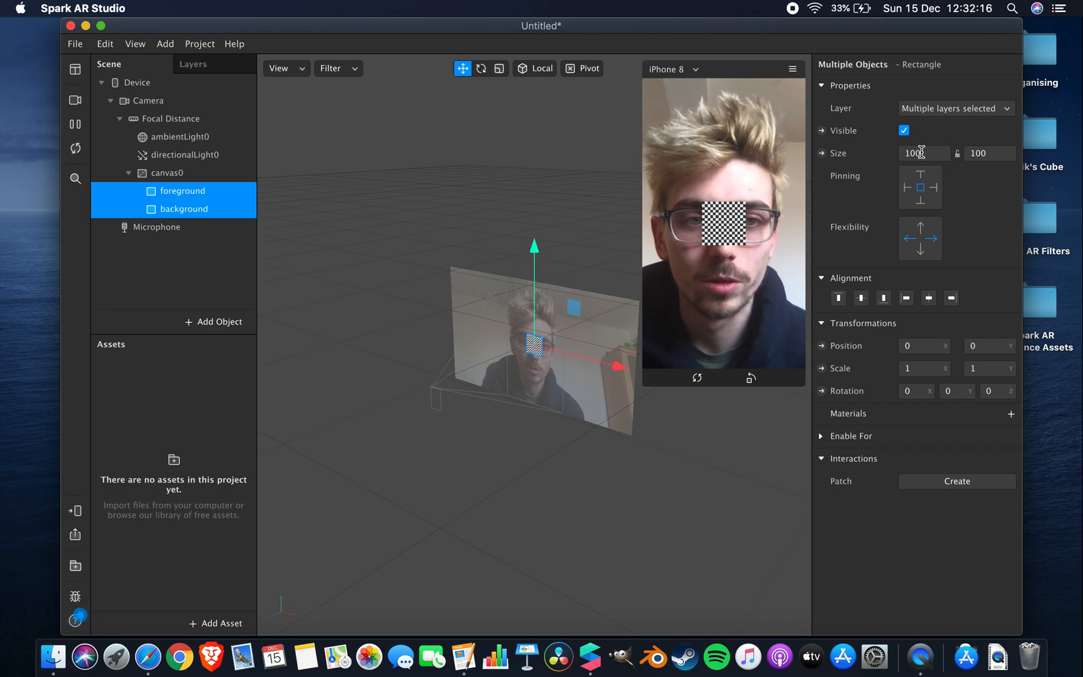
left_click(985, 153)
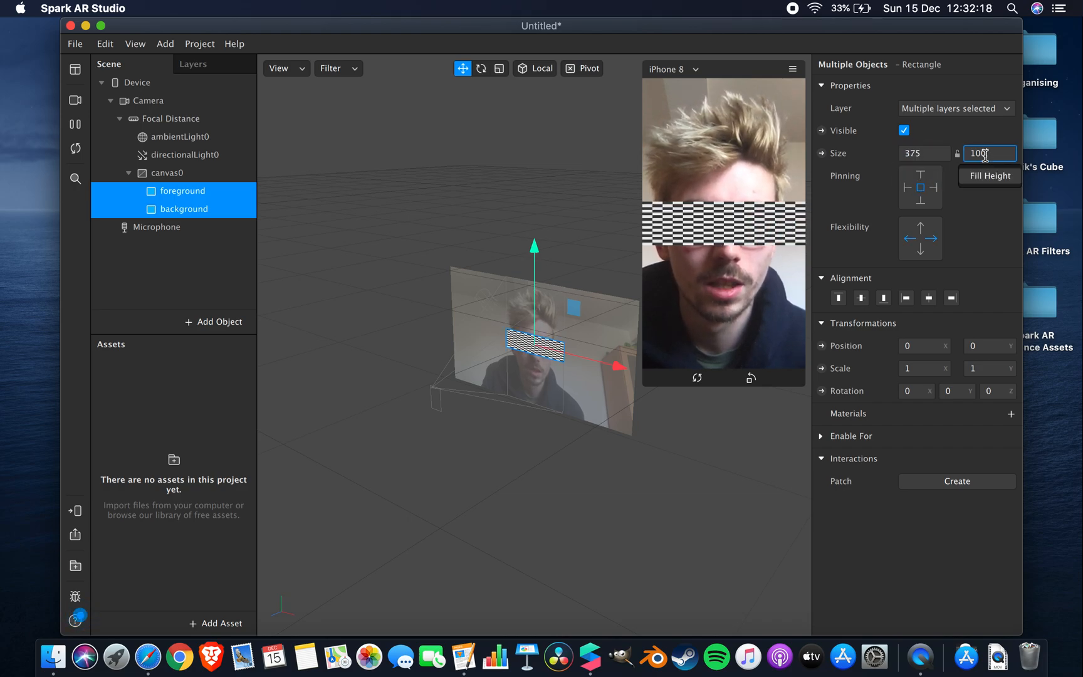
left_click(981, 172)
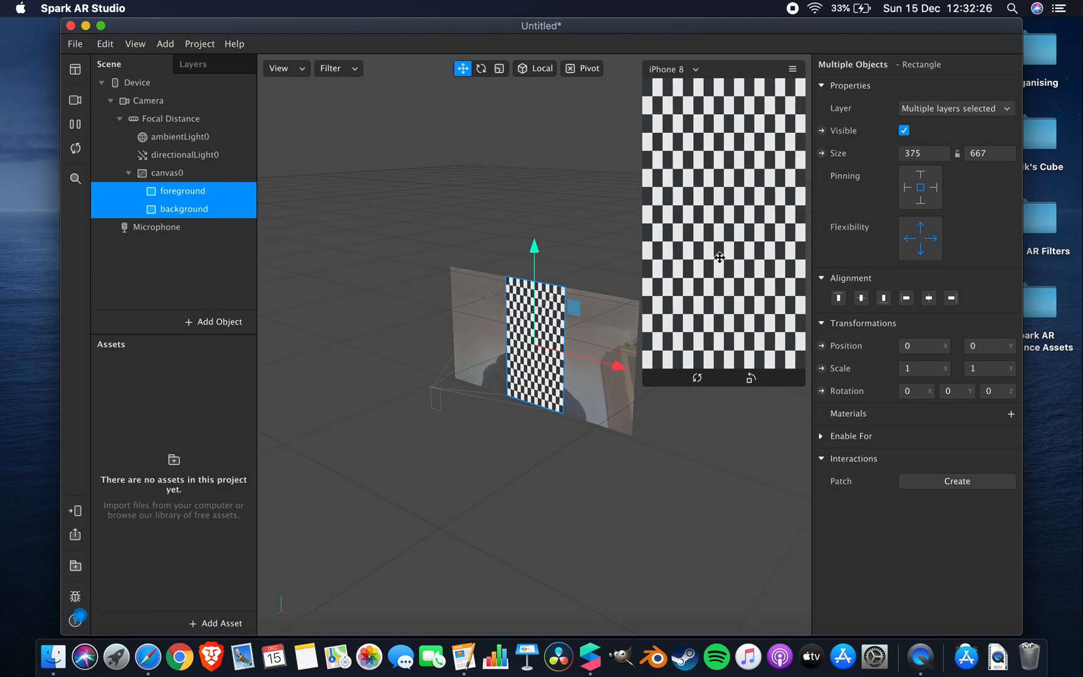
Step: Add a texture extraction and a person segmentation mask to the Camera
left_click(166, 191)
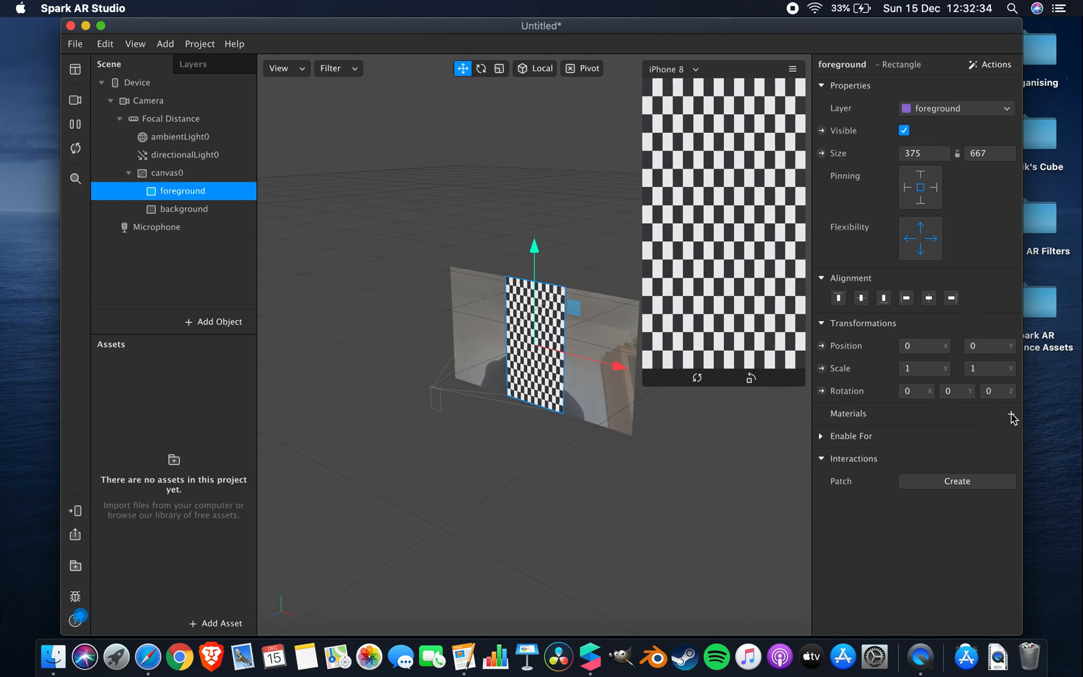
left_click(147, 107)
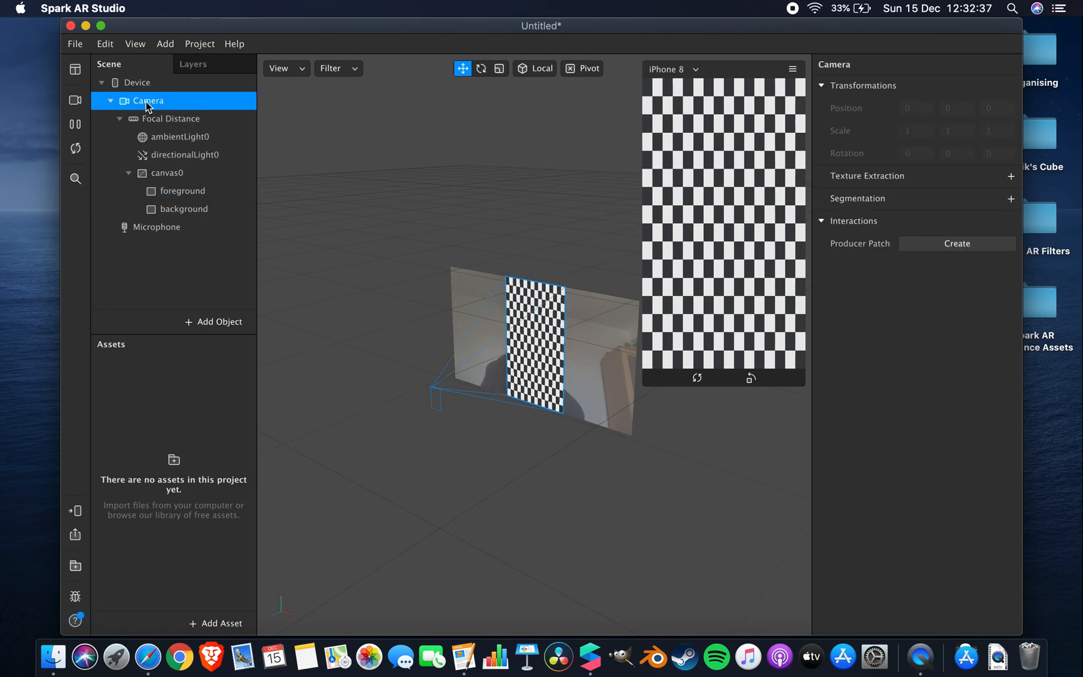
left_click(1010, 177)
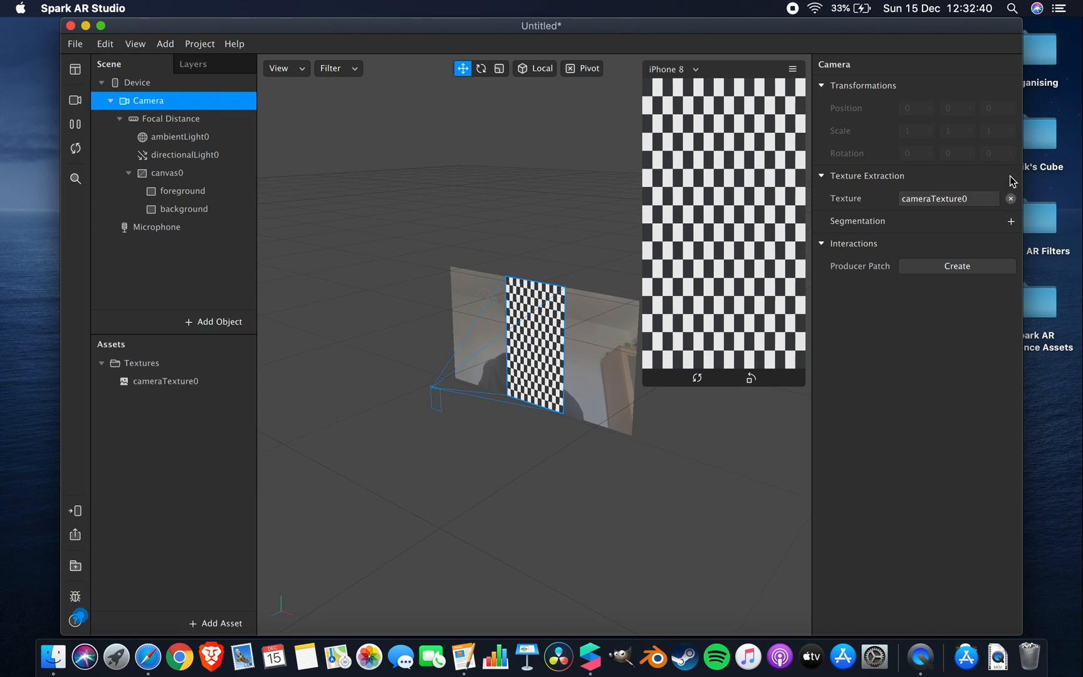
left_click(1010, 223)
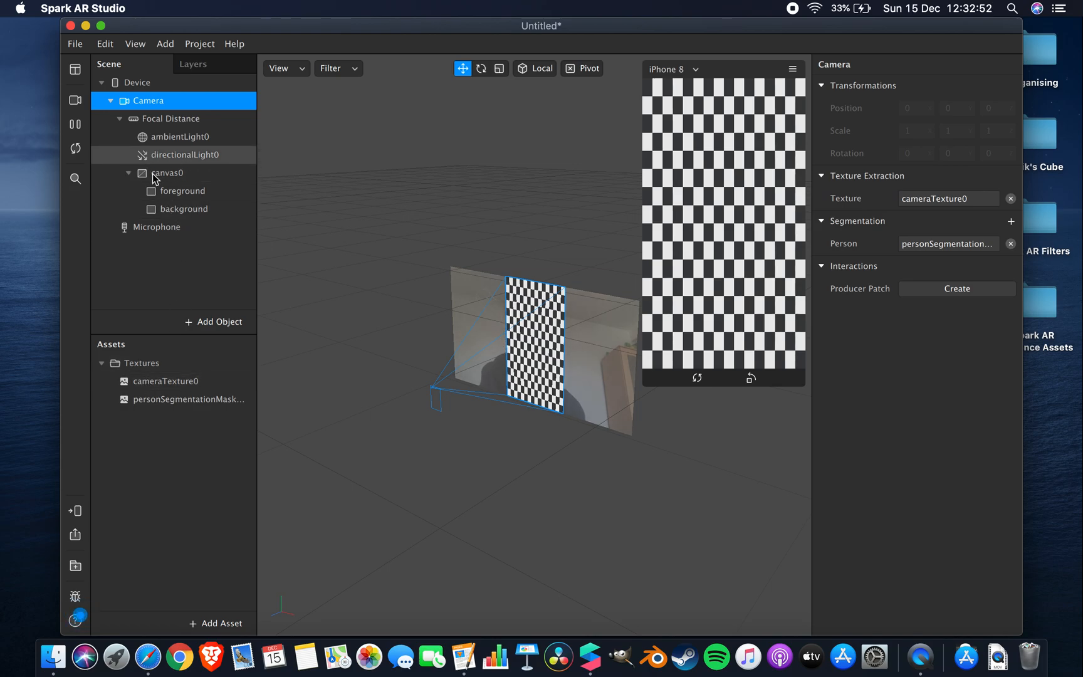
Step: Create a new material on the foreground rectangle and rename it foreground
left_click(169, 191)
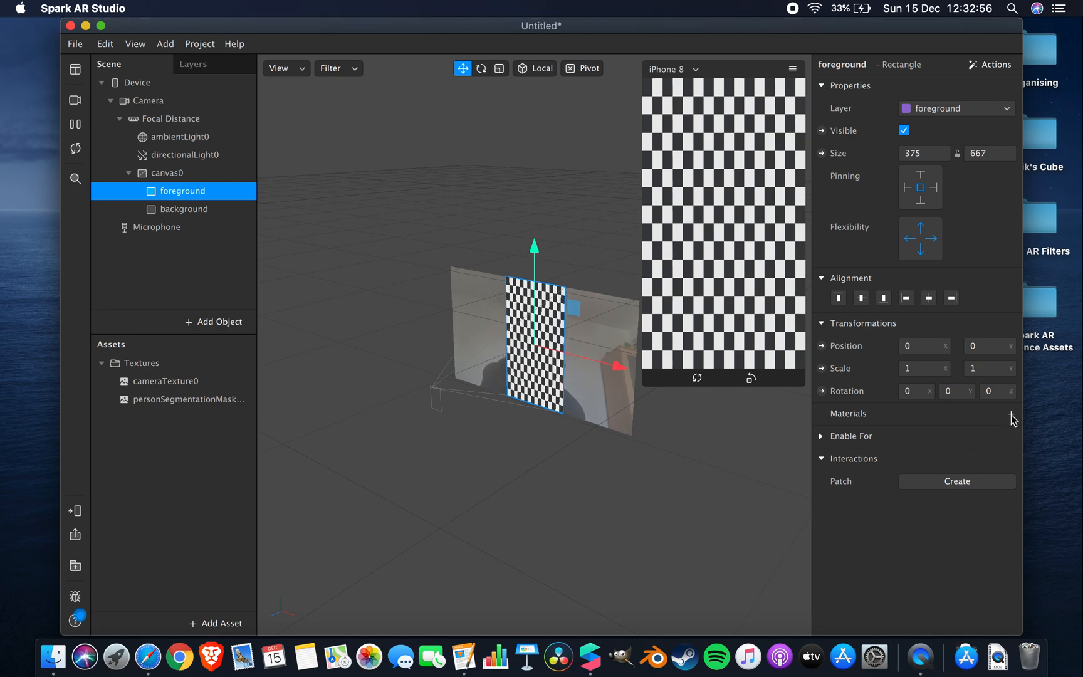
left_click(1011, 416)
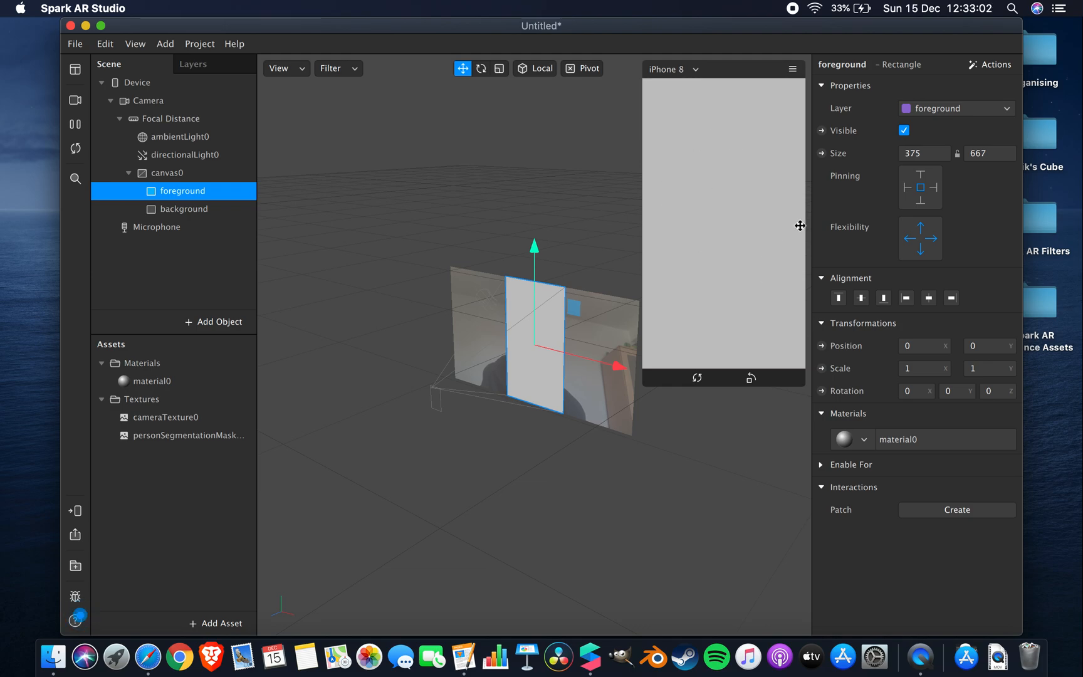
left_click(151, 381)
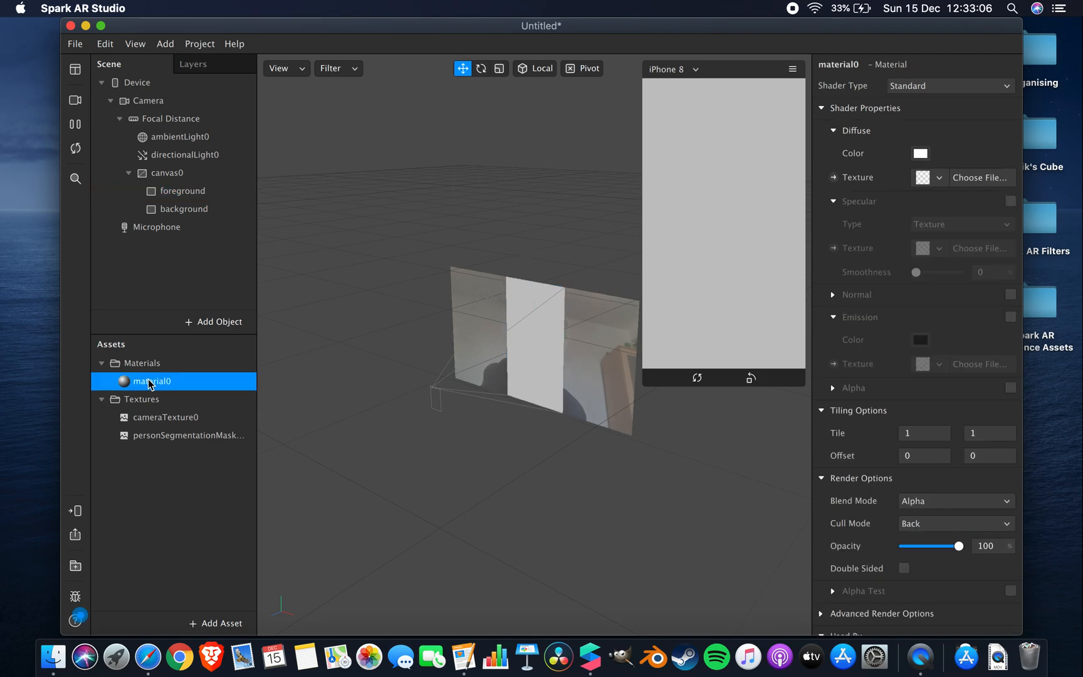
left_click(153, 382)
type("foregro")
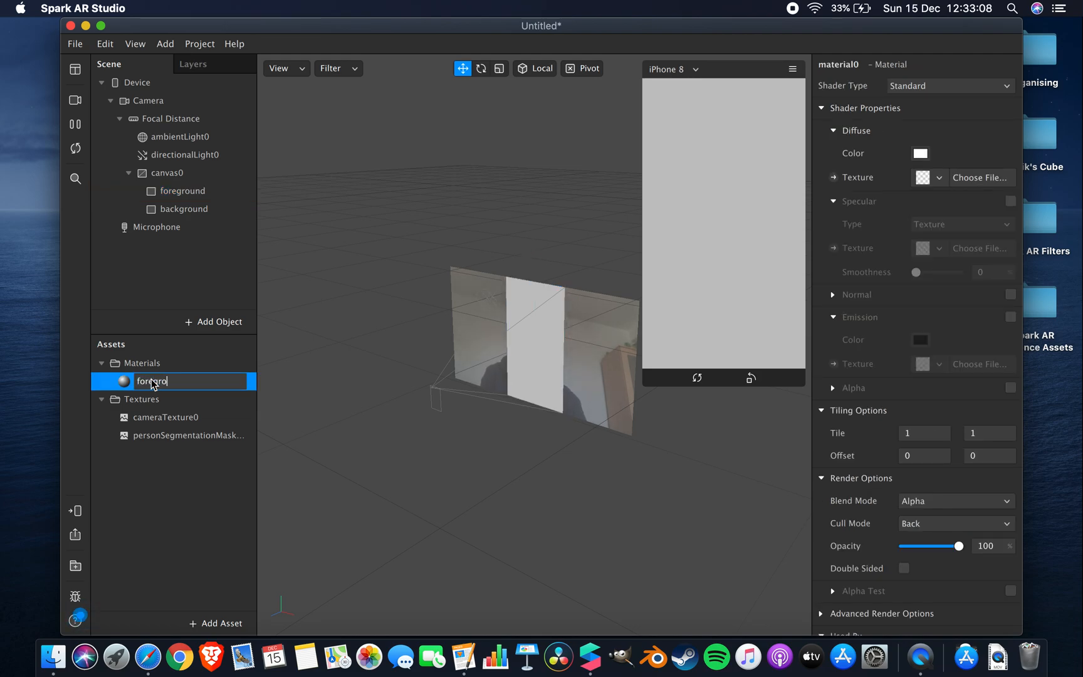
type("und")
key("Return")
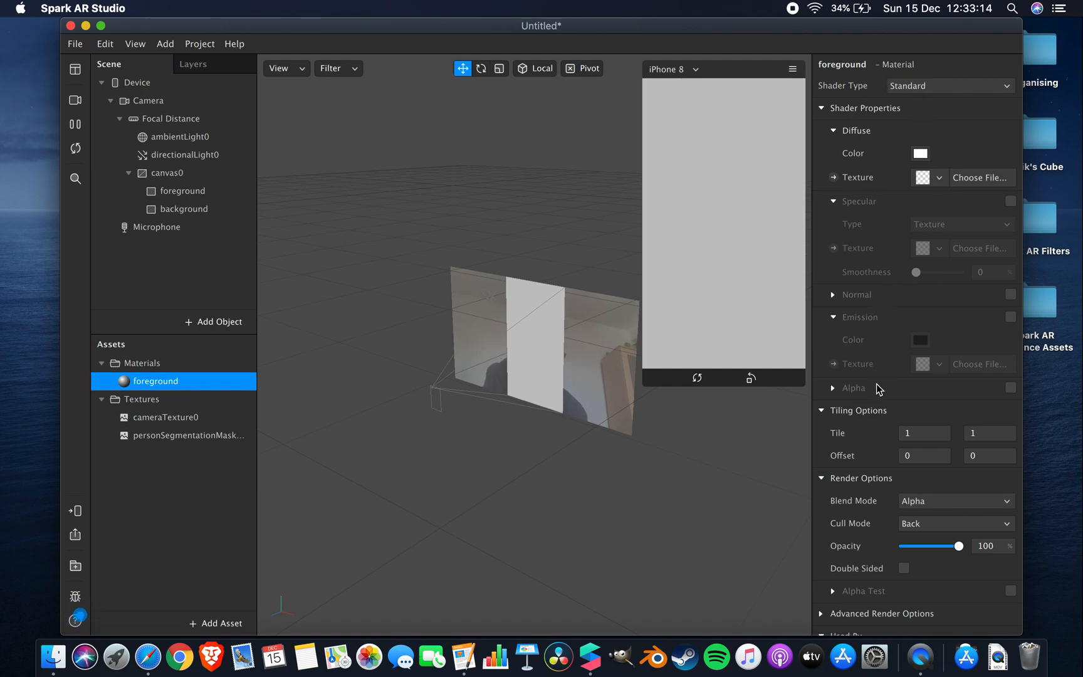
Step: Change the foreground material's shader type to Flat
scroll(876, 387, "down", 2)
scroll(877, 387, "up", 2)
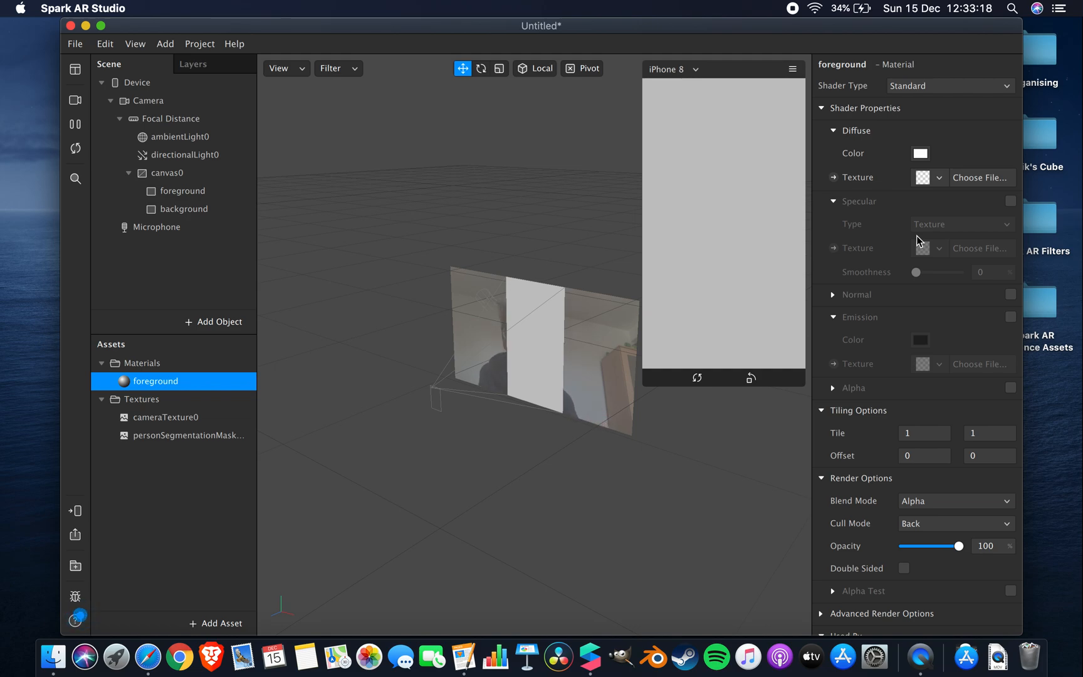
left_click(912, 85)
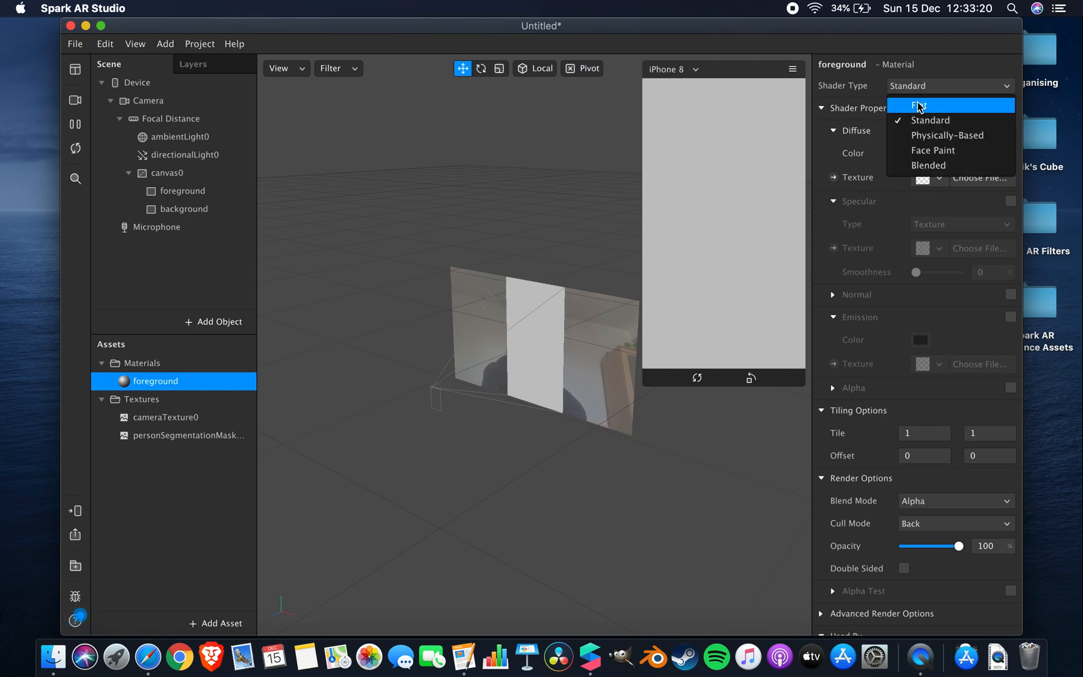
left_click(919, 102)
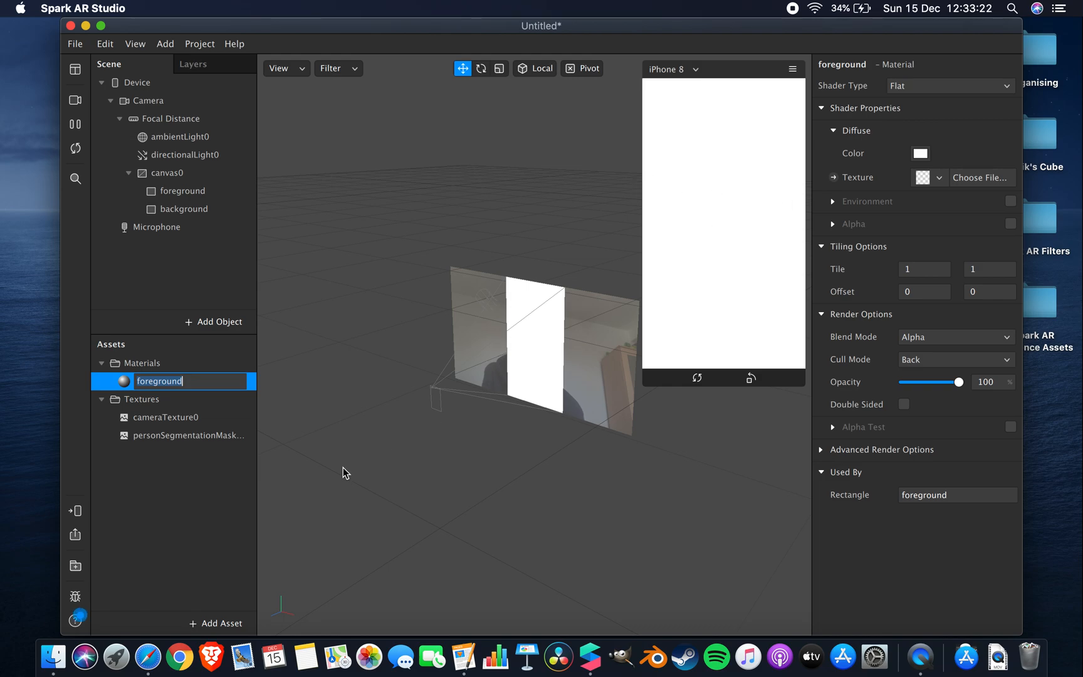
left_click(326, 454)
left_click(192, 387)
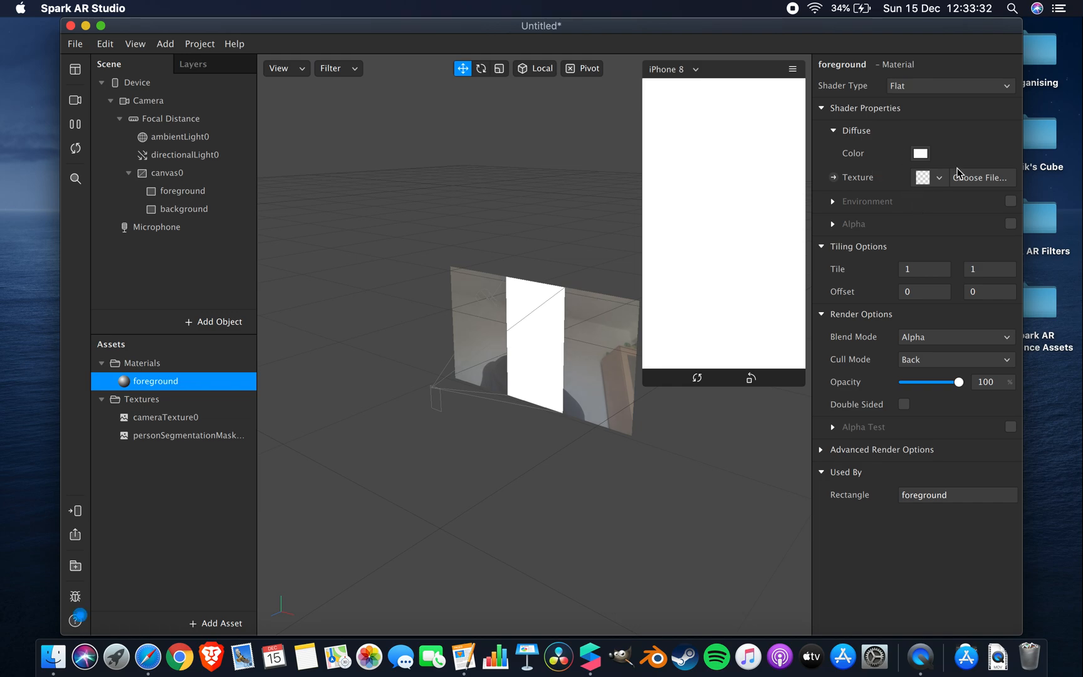
Step: Set the foreground material's diffuse texture to cameraTexture0 and enable Alpha with personSegmentationMaskTexture0 as its texture
left_click(938, 178)
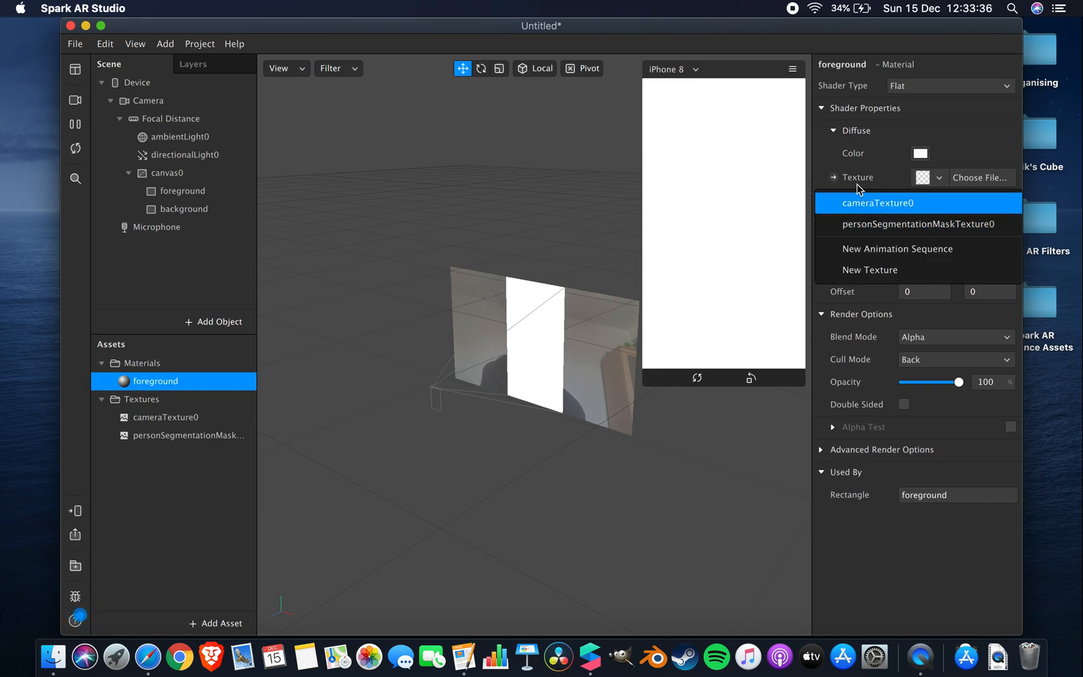
left_click(923, 204)
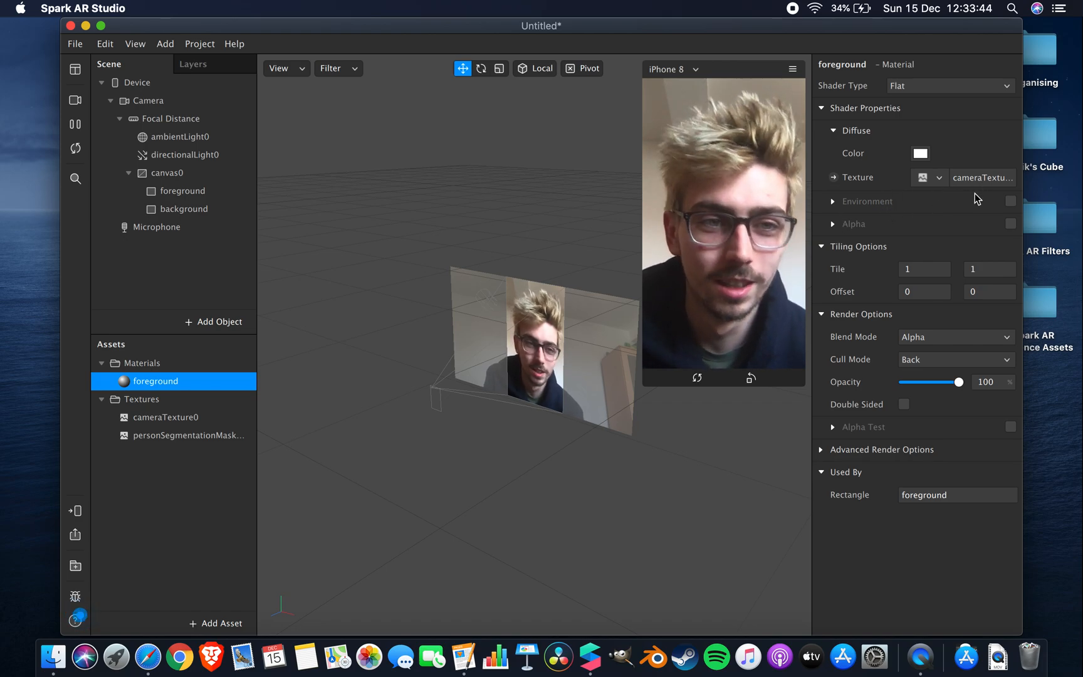
left_click(1010, 224)
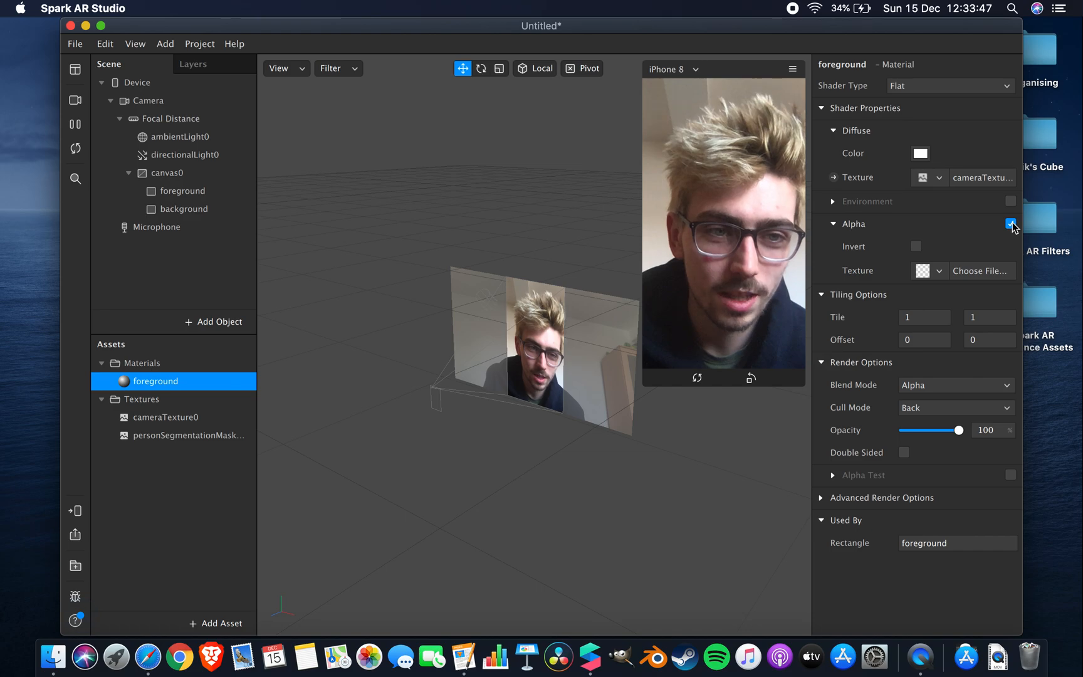
left_click(937, 271)
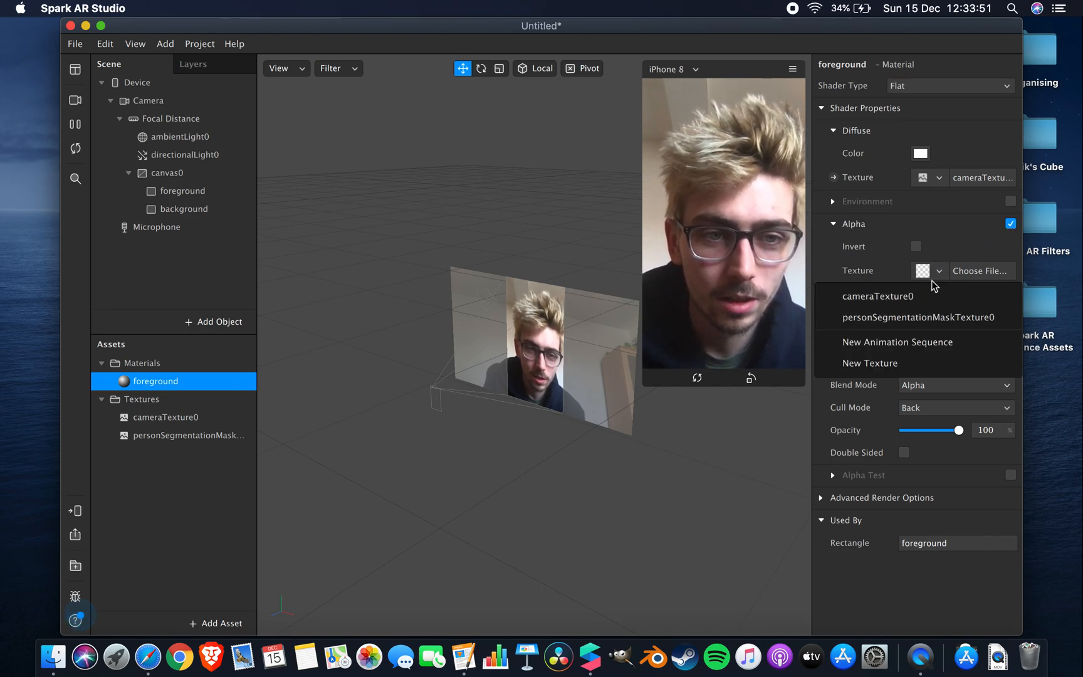
left_click(901, 319)
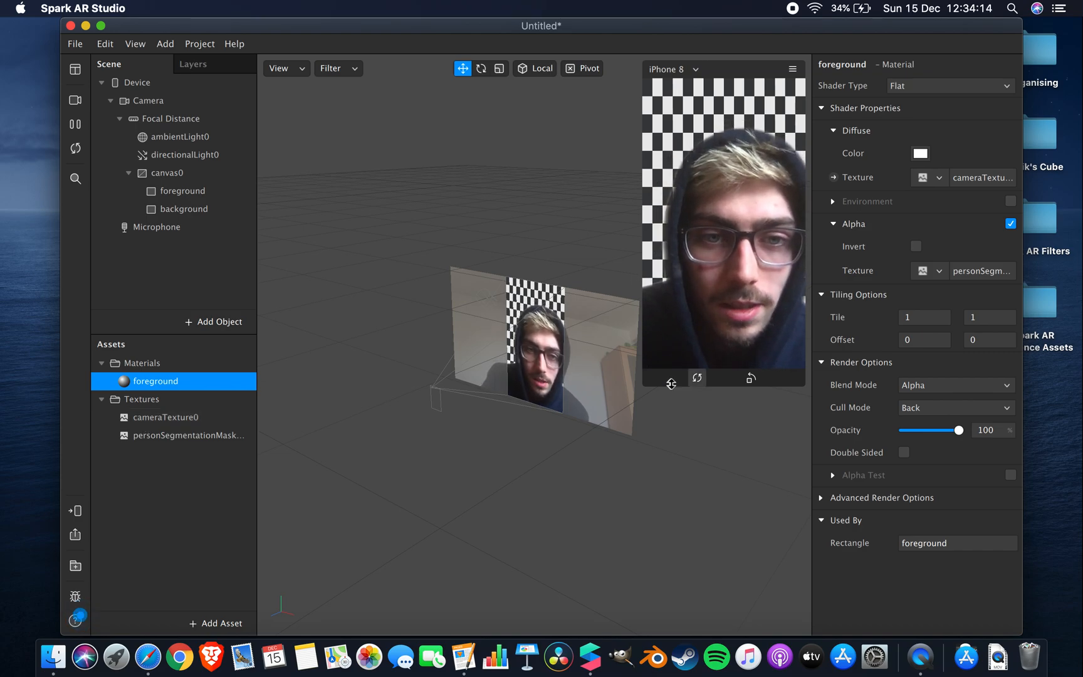
Step: Enlarge the device preview and set the person segmentation texture's mask size to 2.45
left_click_drag(644, 381, 505, 627)
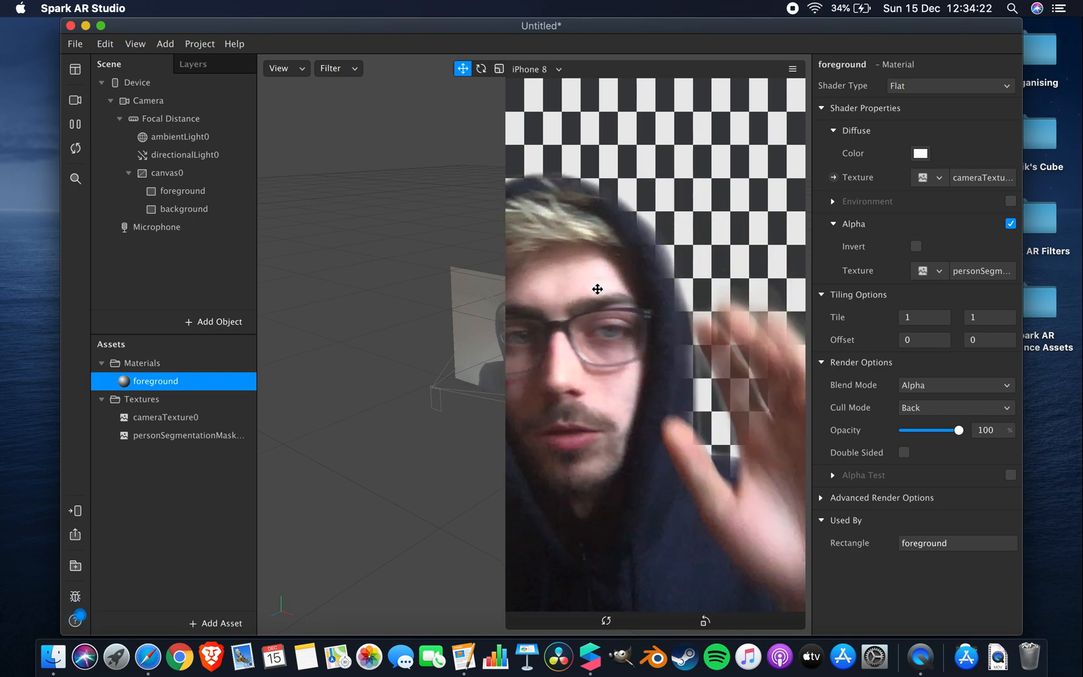
left_click(196, 439)
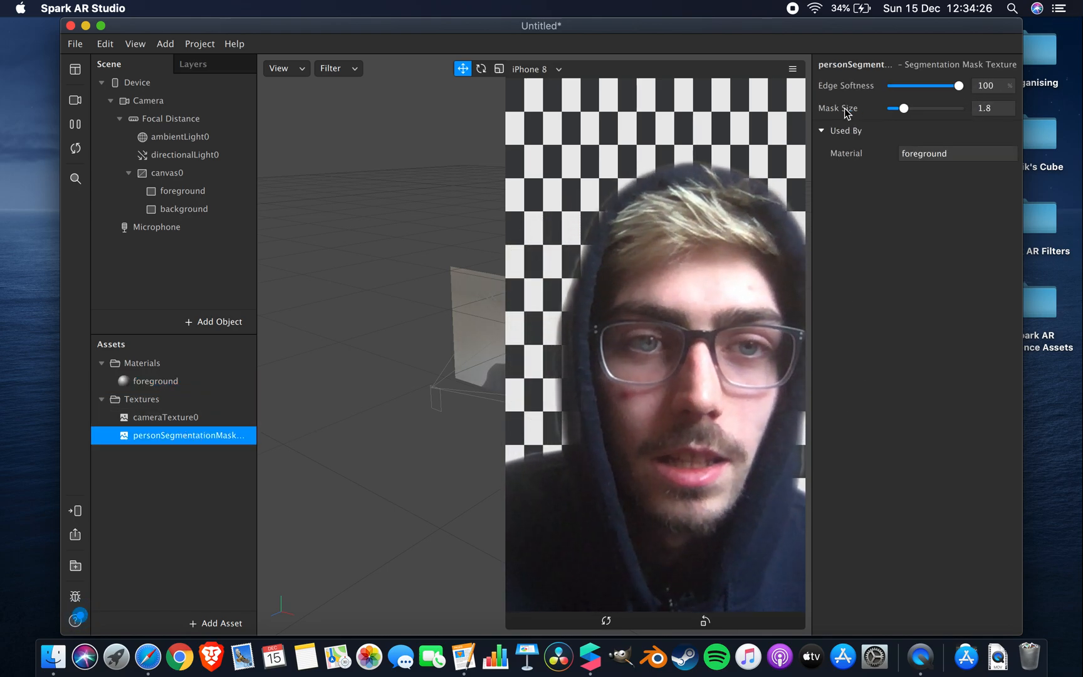
left_click(985, 107)
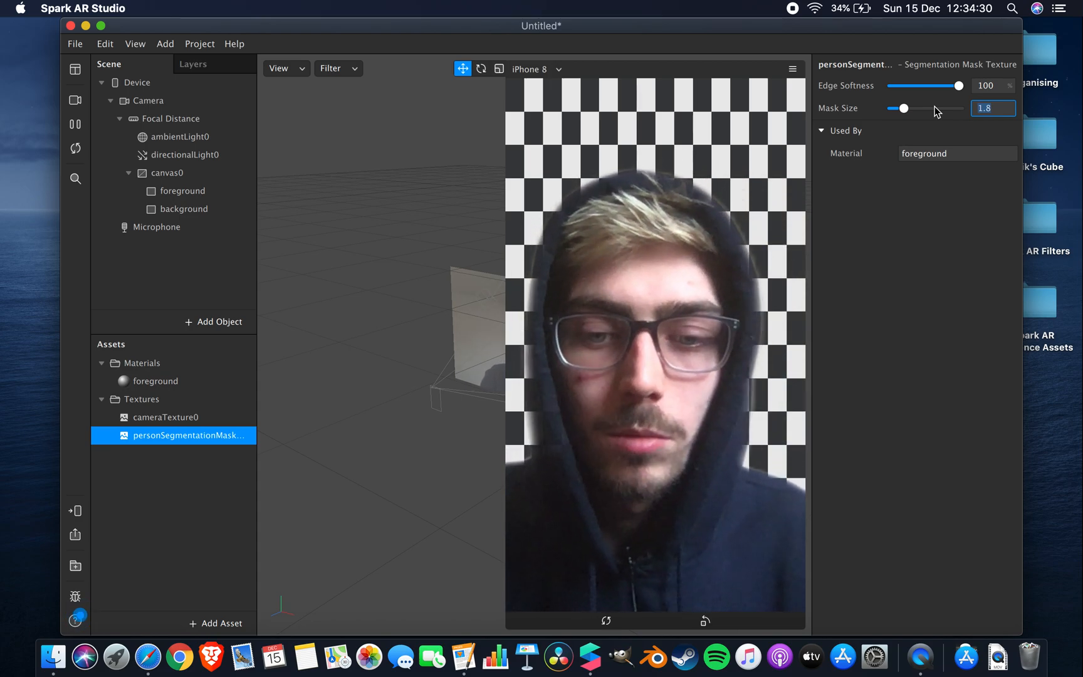
type("2.4")
key("Return")
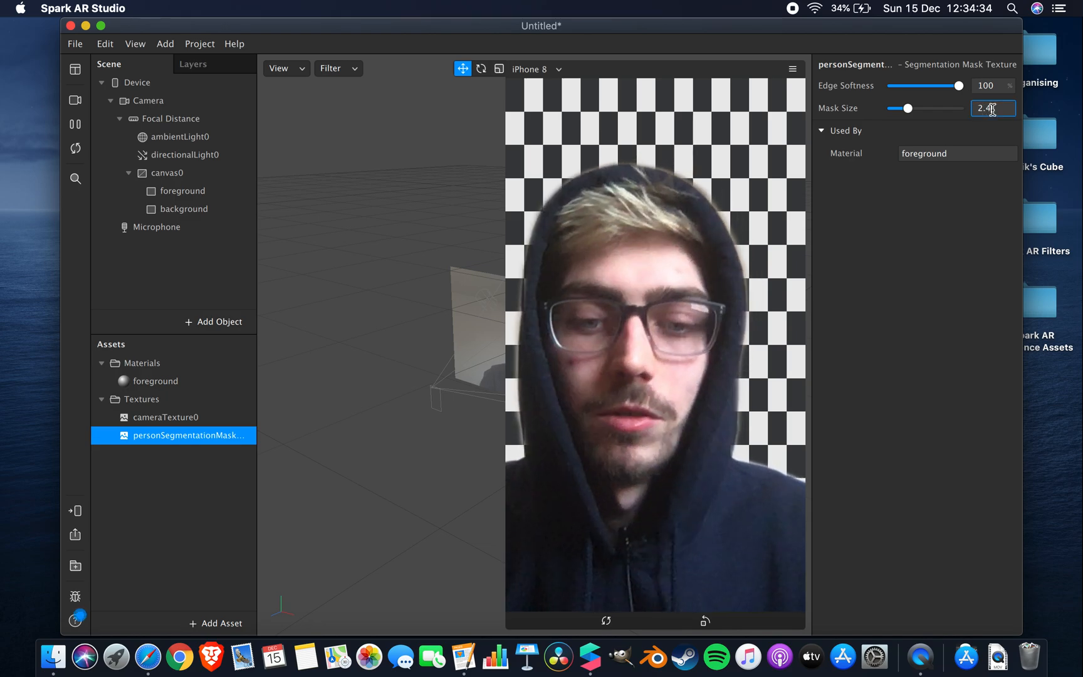
key("Return")
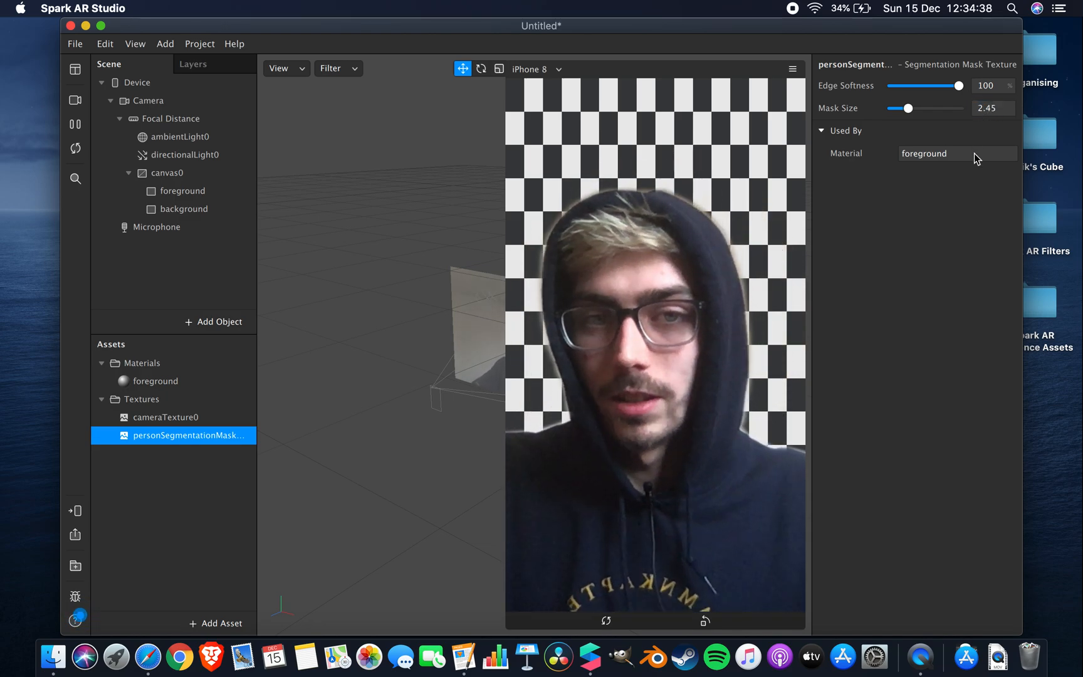
Step: Set the person segmentation texture's edge softness to 95%
left_click(992, 85)
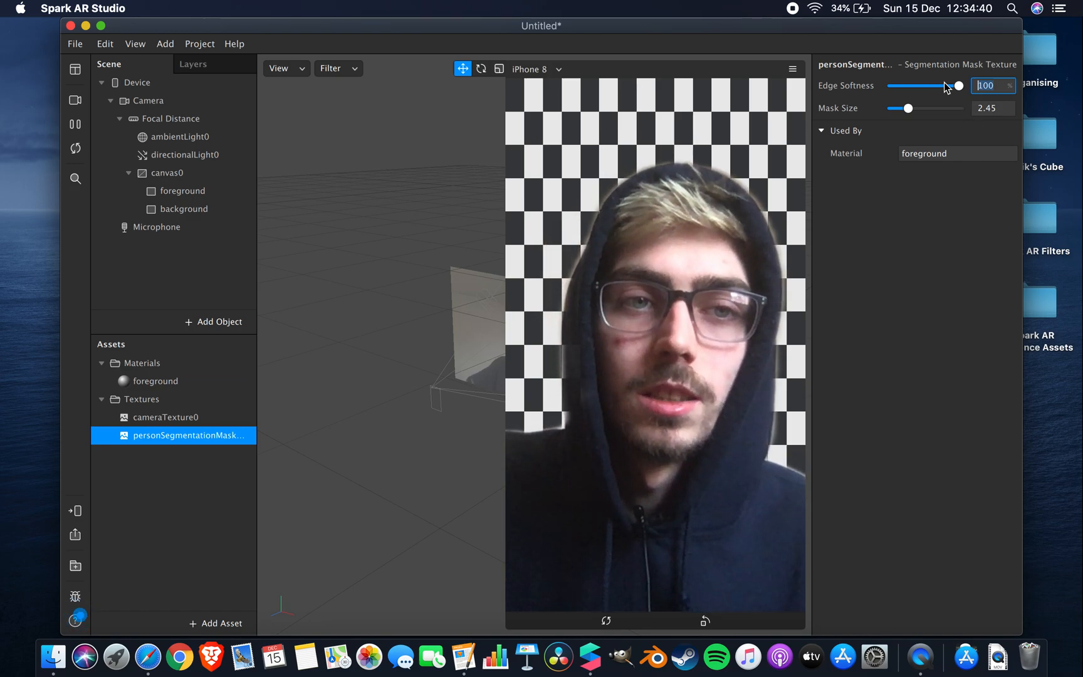
type("95")
key("Return")
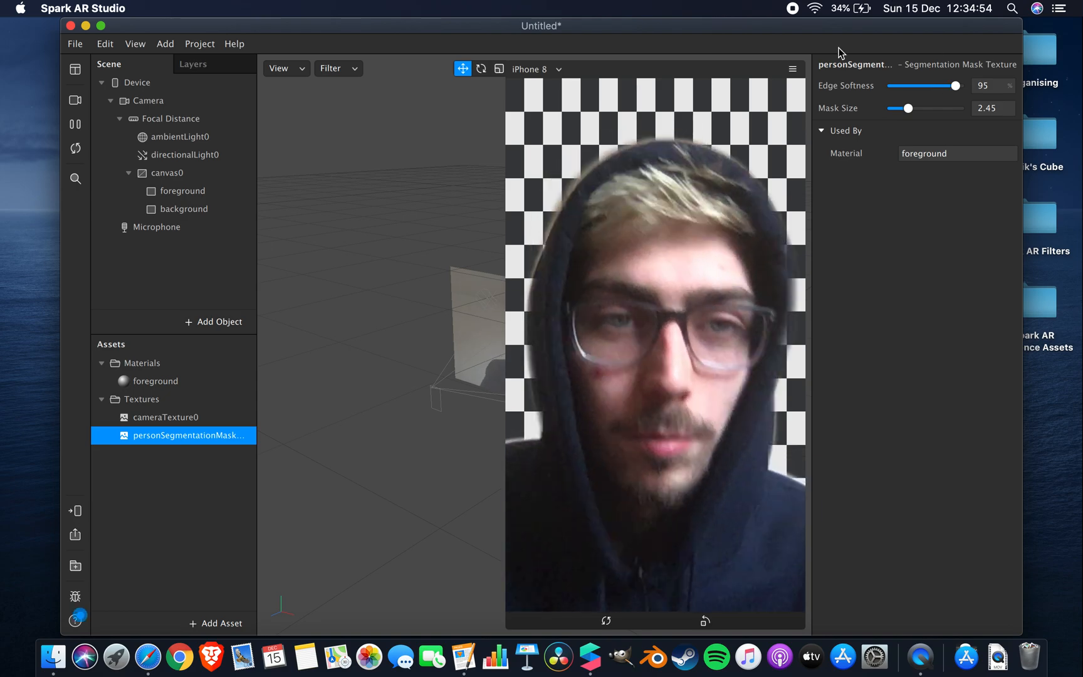
left_click(145, 417)
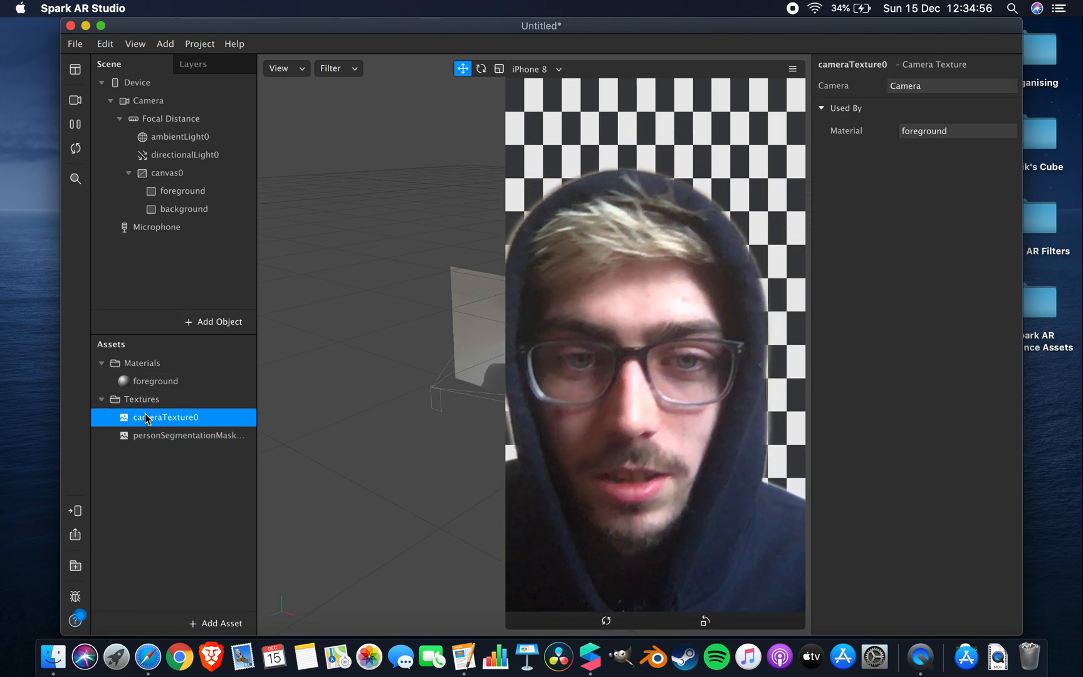
left_click(148, 379)
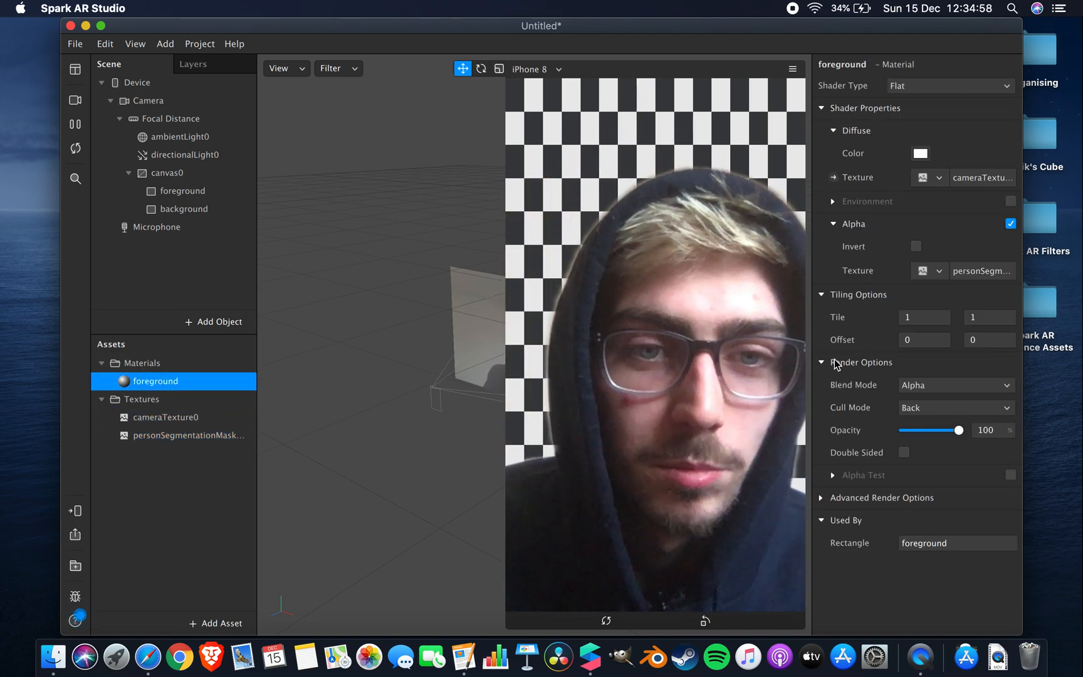
left_click(190, 213)
left_click(189, 193)
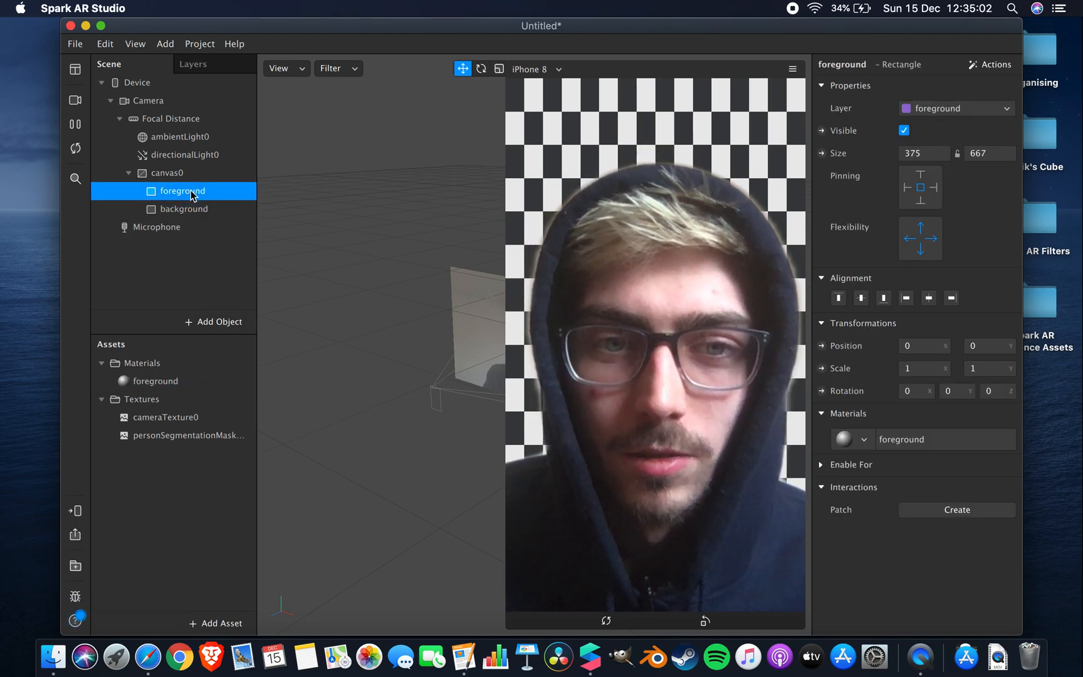
Step: Create a new material for the background rectangle
left_click(201, 212)
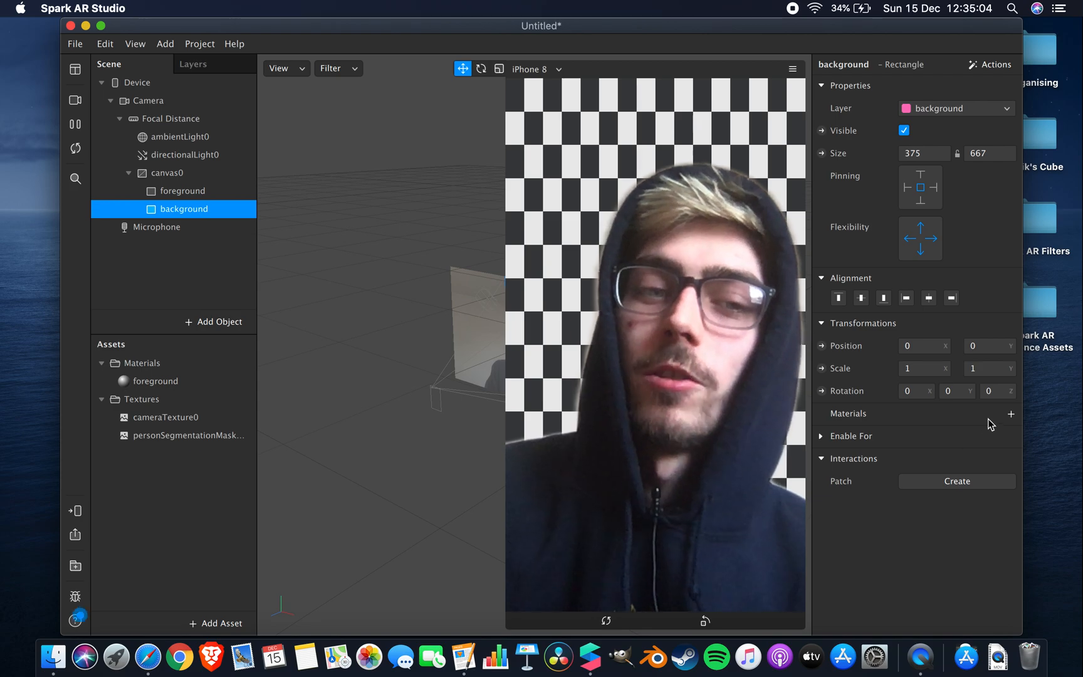
left_click(1013, 419)
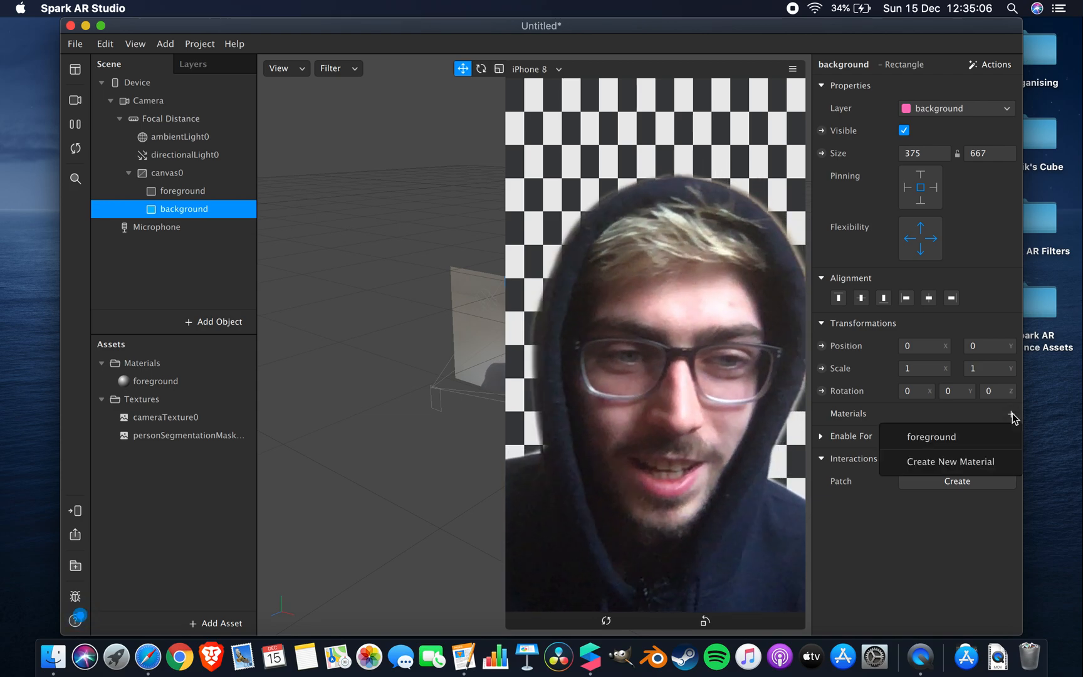
left_click(955, 459)
Step: Rename the background rectangle's new material as background
double_click(158, 408)
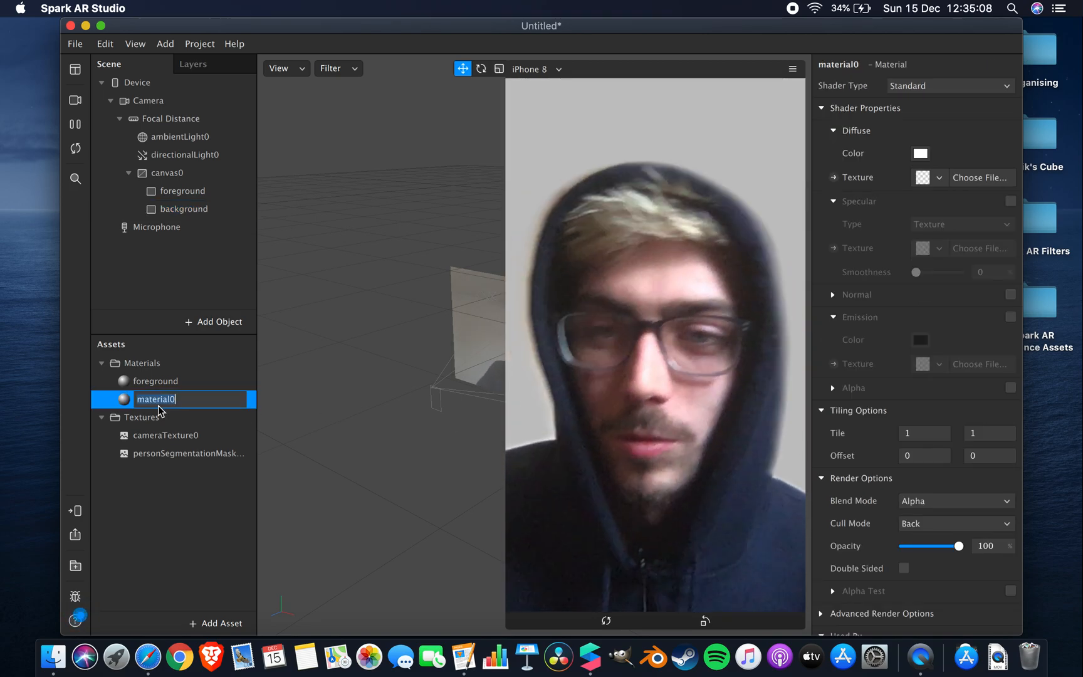
type("background")
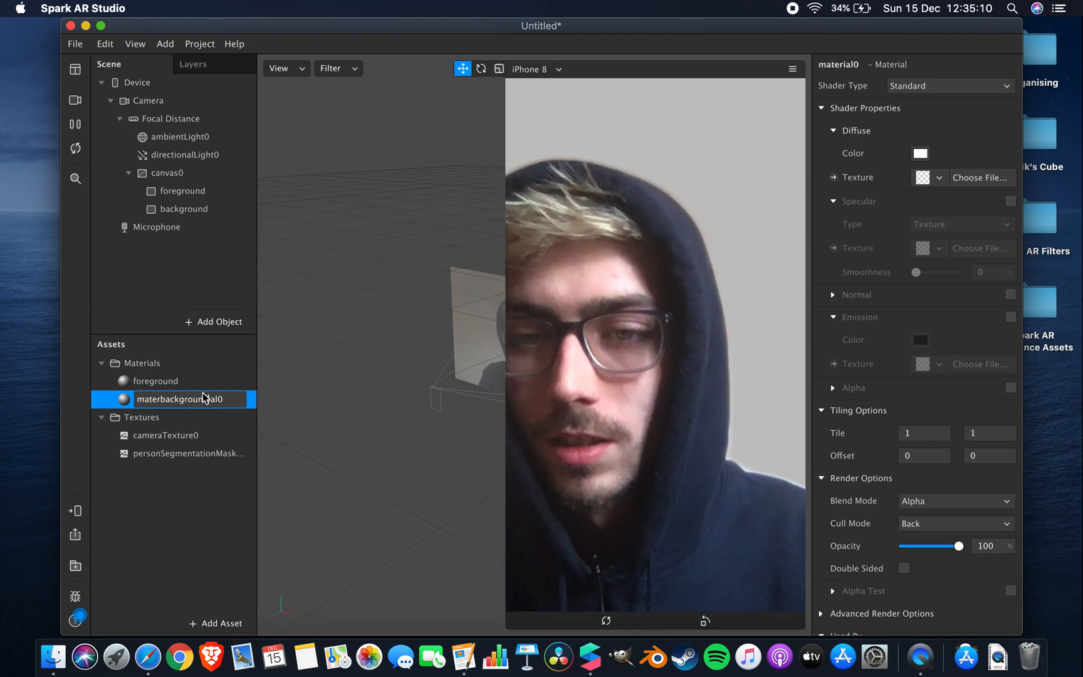
left_click_drag(211, 399, 263, 397)
key("BackSpace")
key("BackSpace")
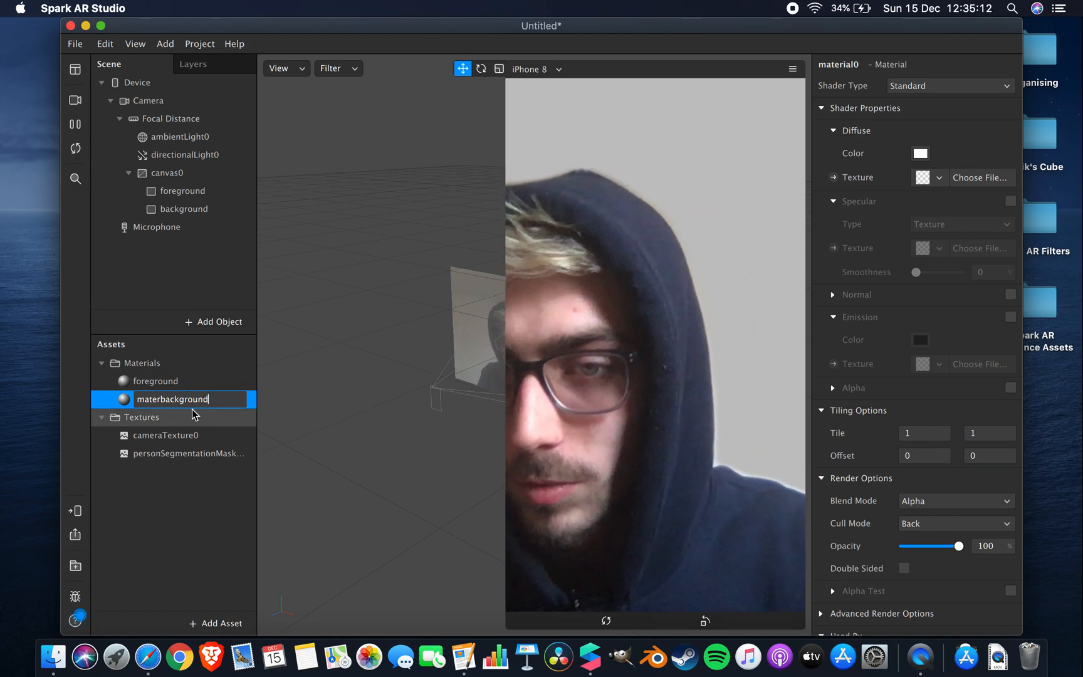
left_click_drag(162, 401, 136, 401)
key("BackSpace")
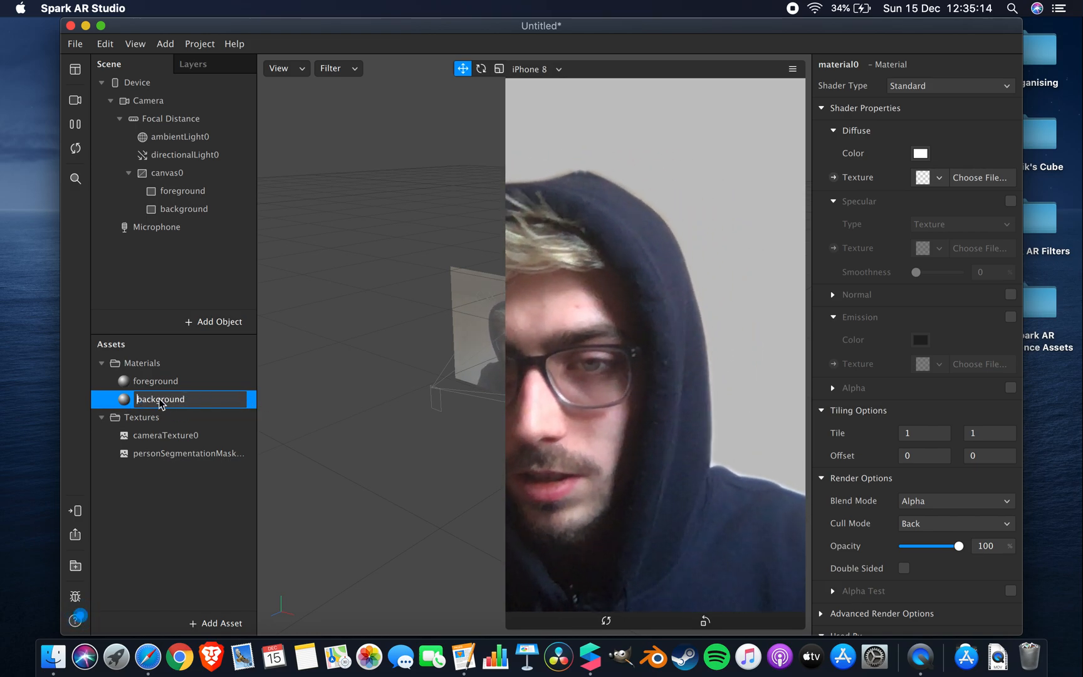
key("Return")
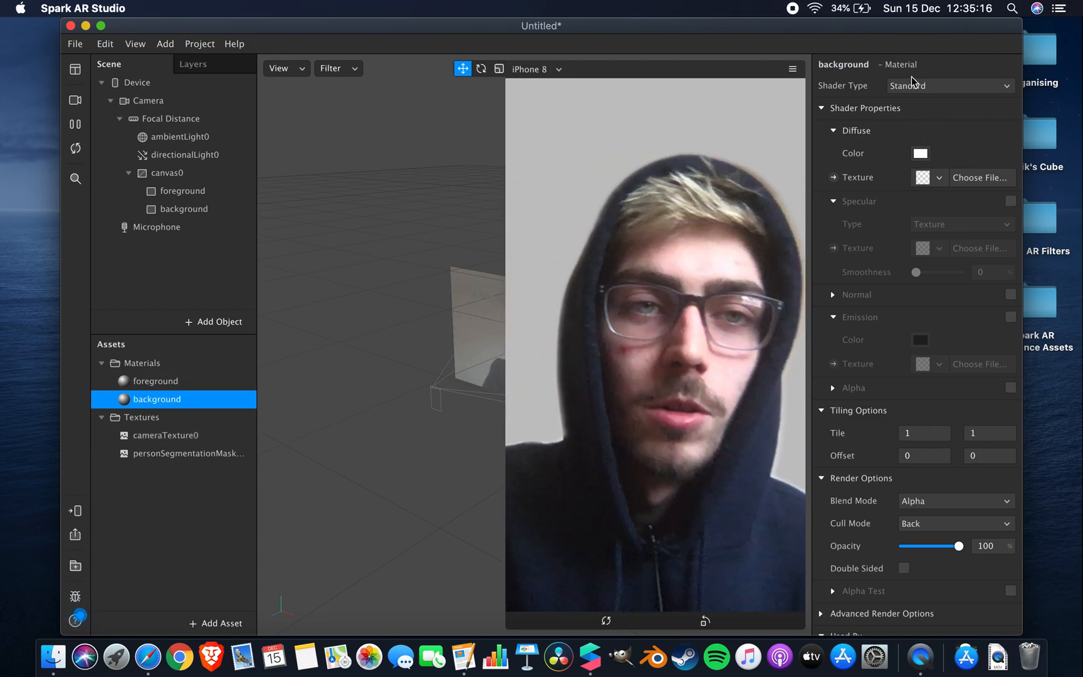
Step: Change the background material's shader type to Flat and test its opacity at 0% before returning it to 100%
left_click(911, 86)
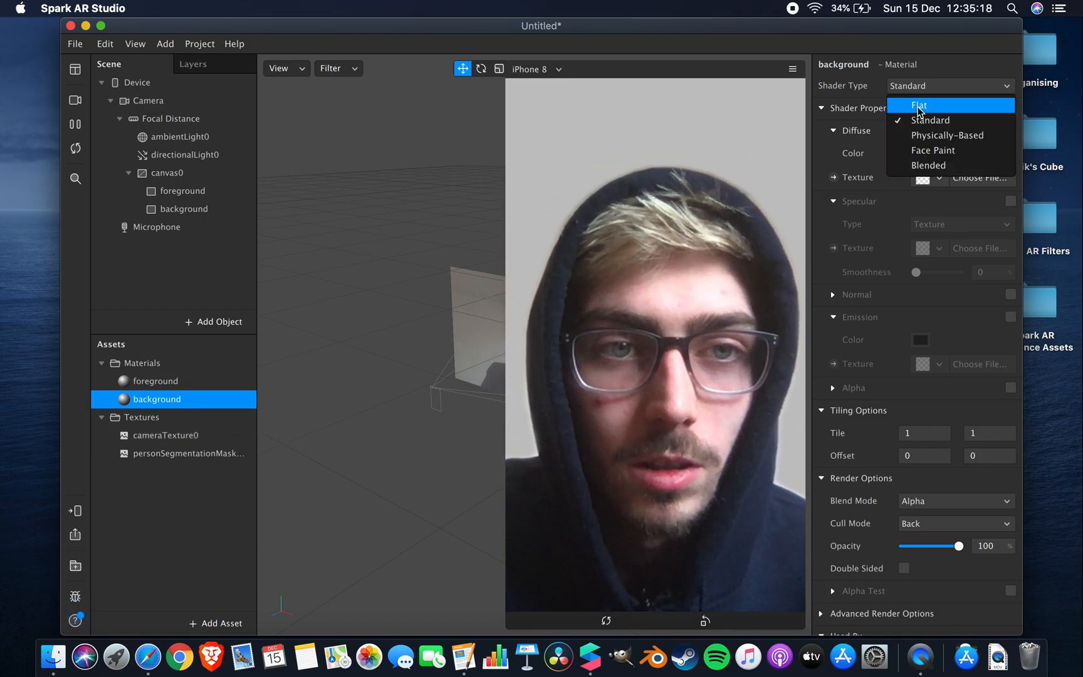
left_click(915, 105)
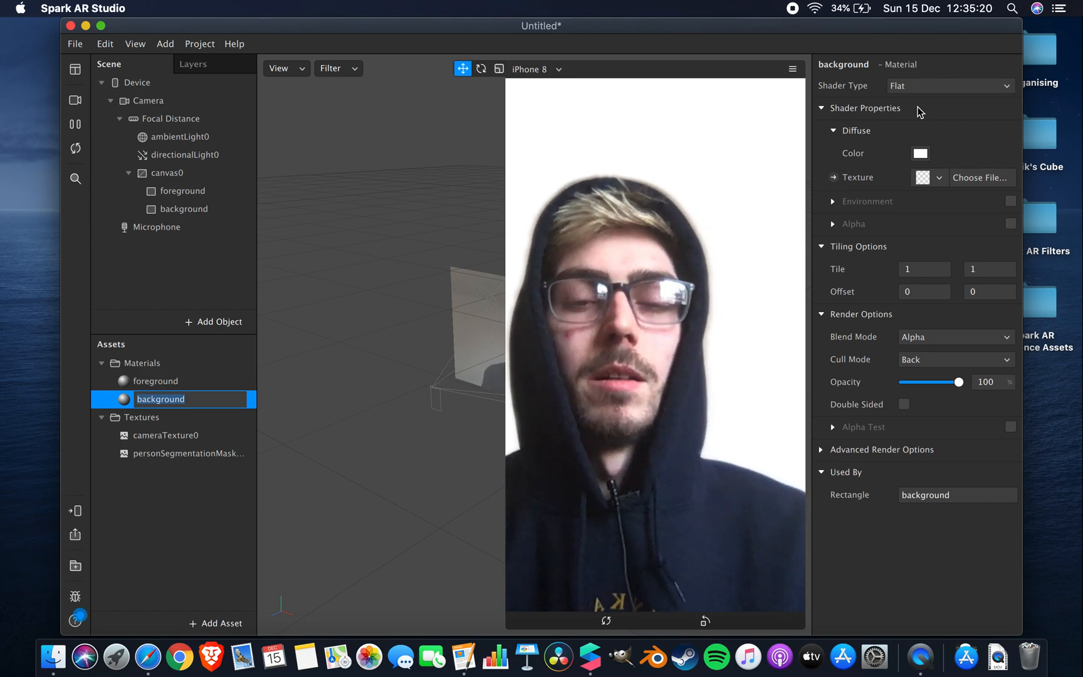
left_click_drag(958, 381, 888, 381)
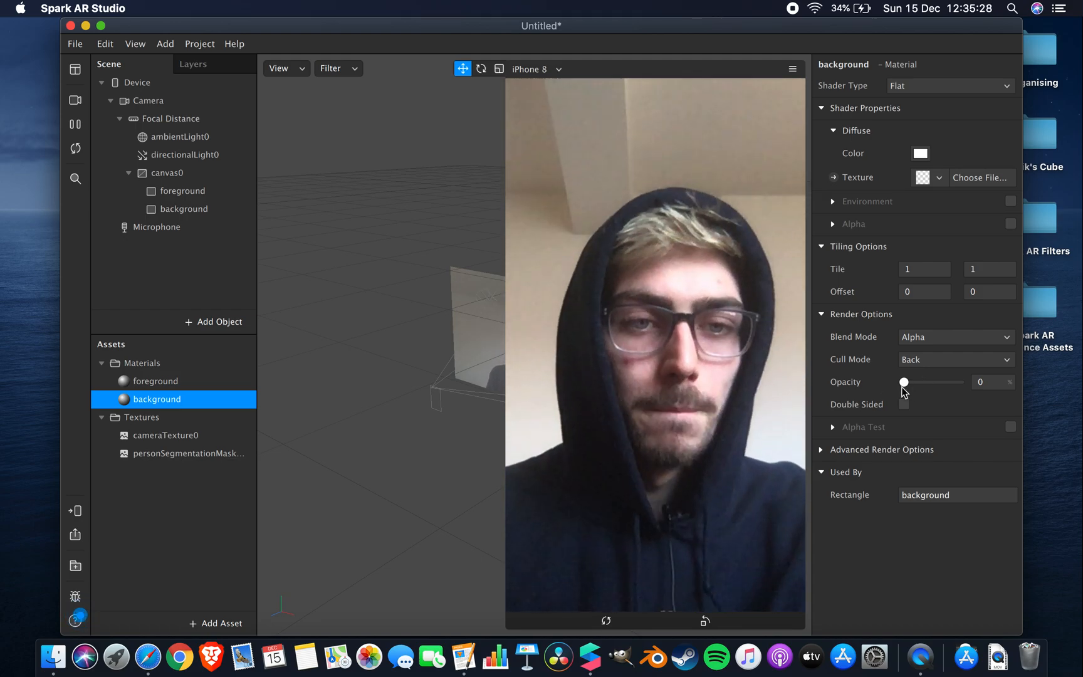
left_click_drag(904, 383, 1005, 393)
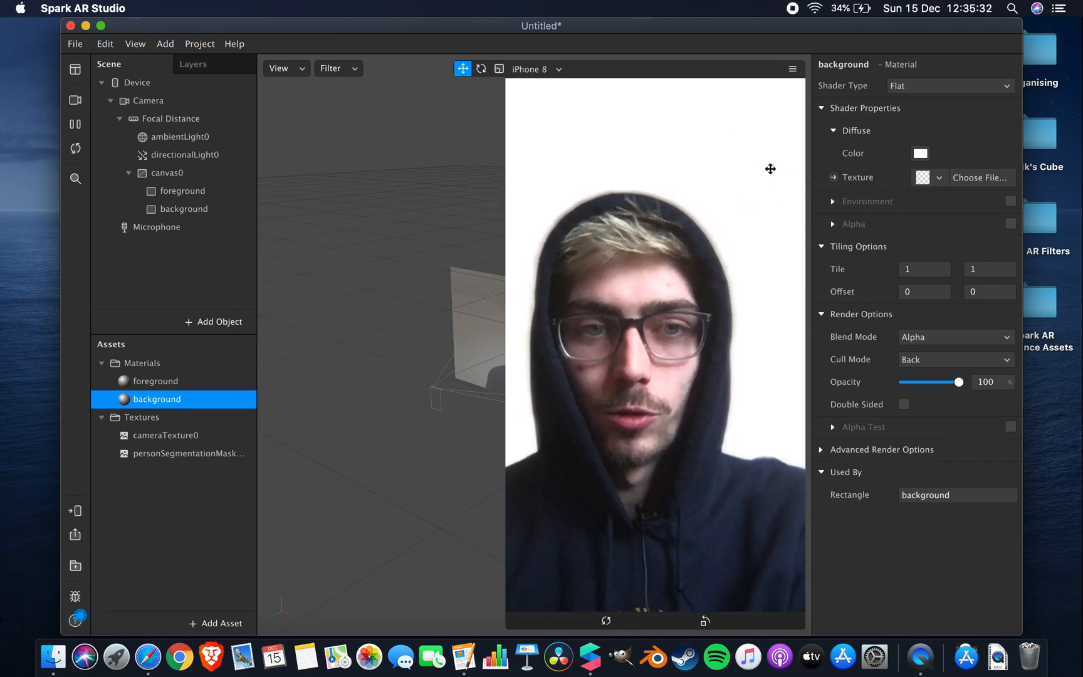
Step: Set the background material's diffuse color to the Spring green
left_click(920, 153)
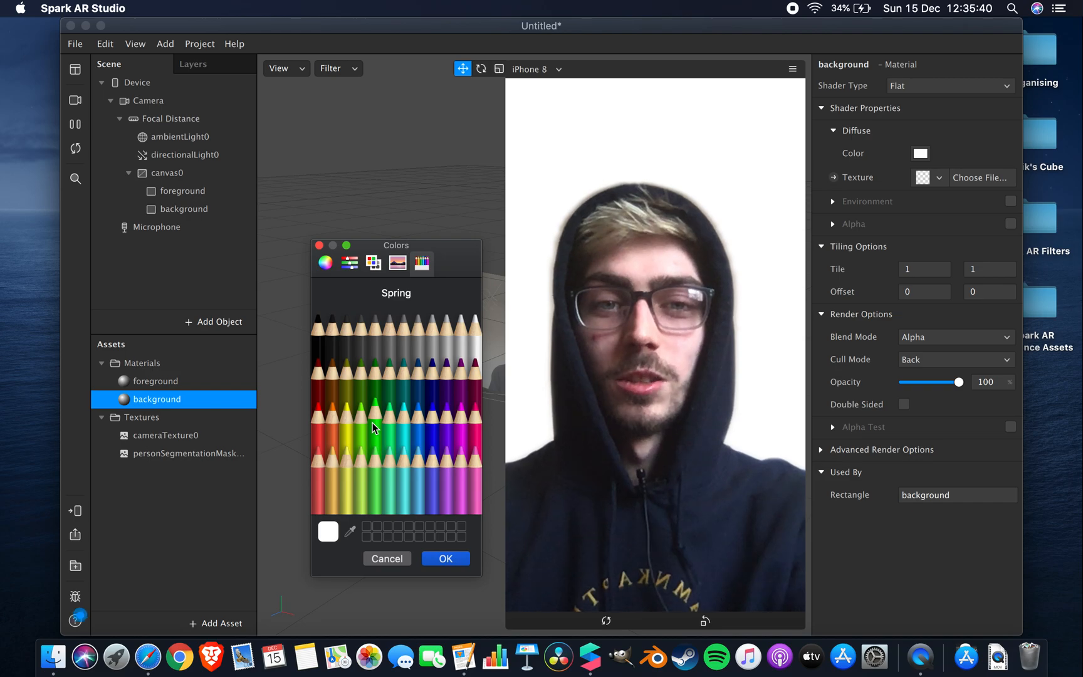
left_click(373, 427)
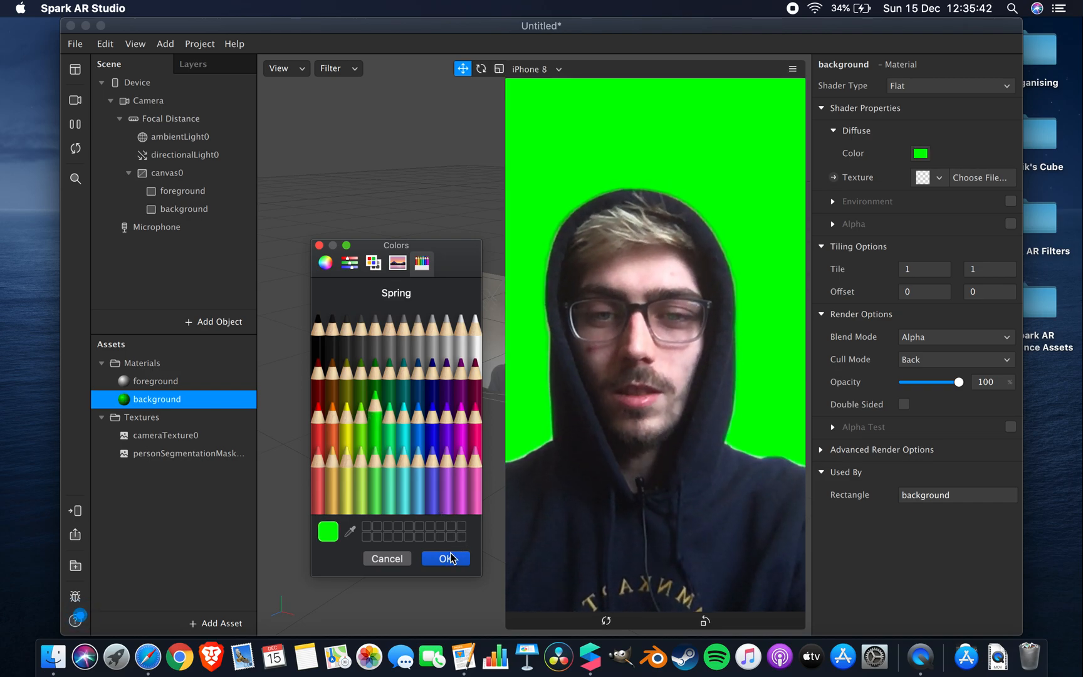
left_click(448, 558)
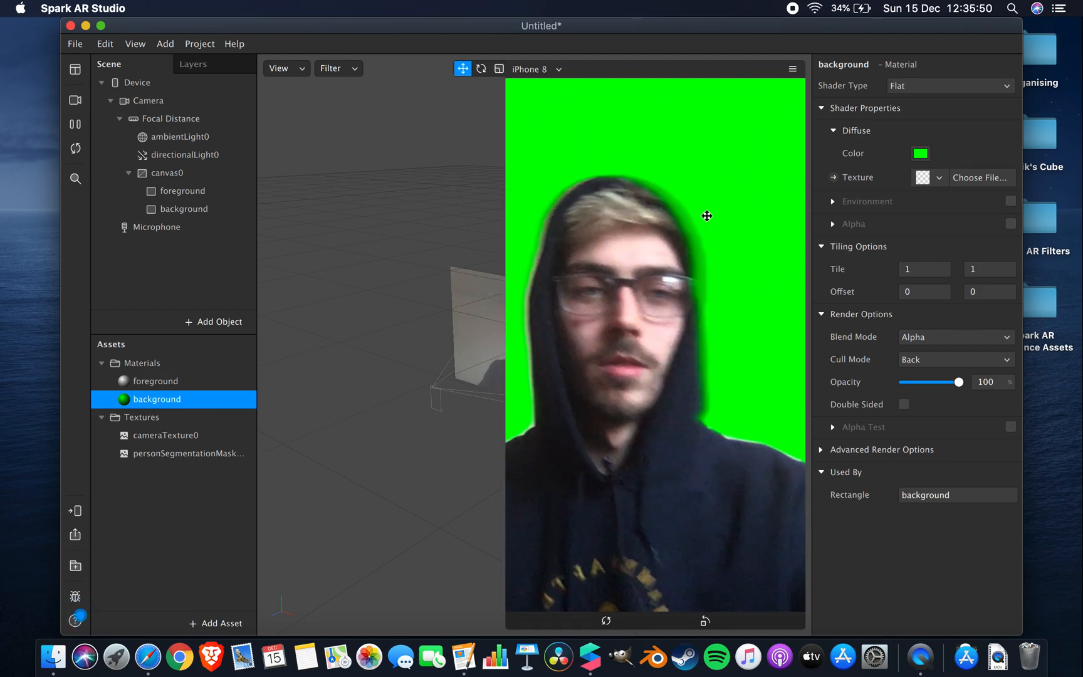
Step: Try red and other diffuse colors on the background material, settle on blue, and lower its opacity to 24%
left_click(919, 152)
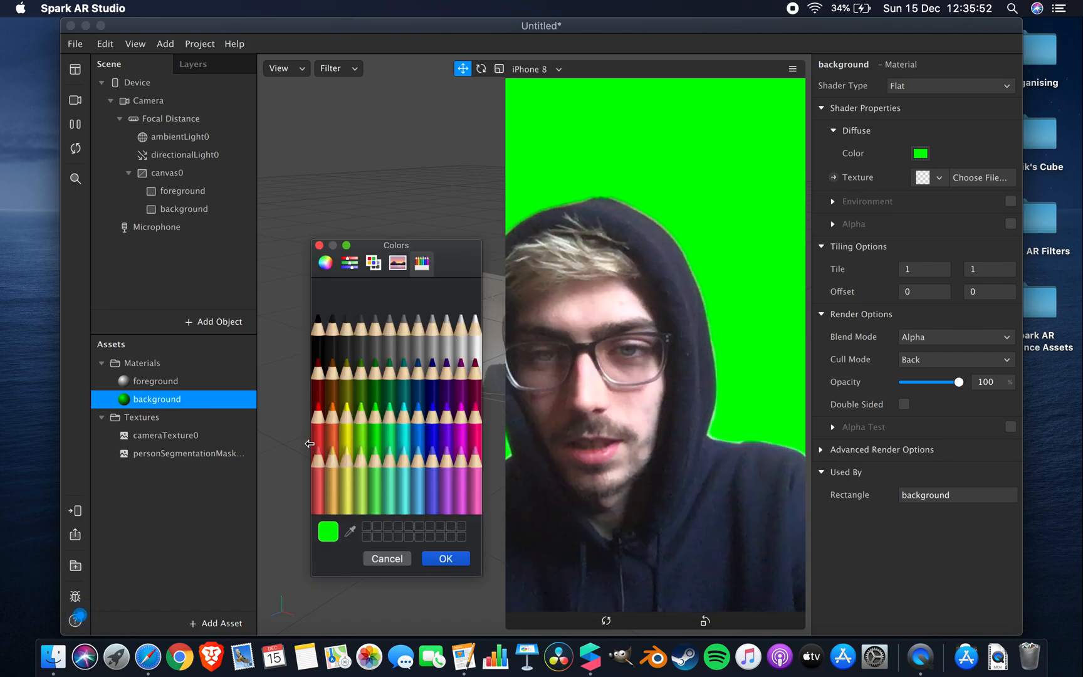
left_click(317, 435)
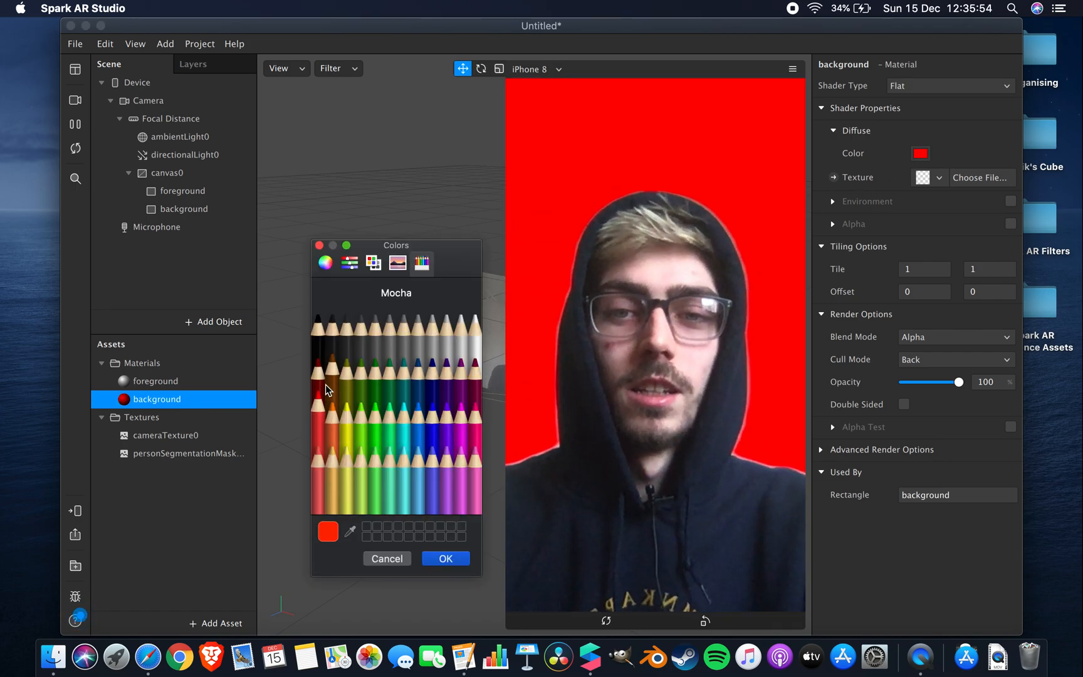
left_click(324, 385)
left_click(406, 438)
left_click(432, 414)
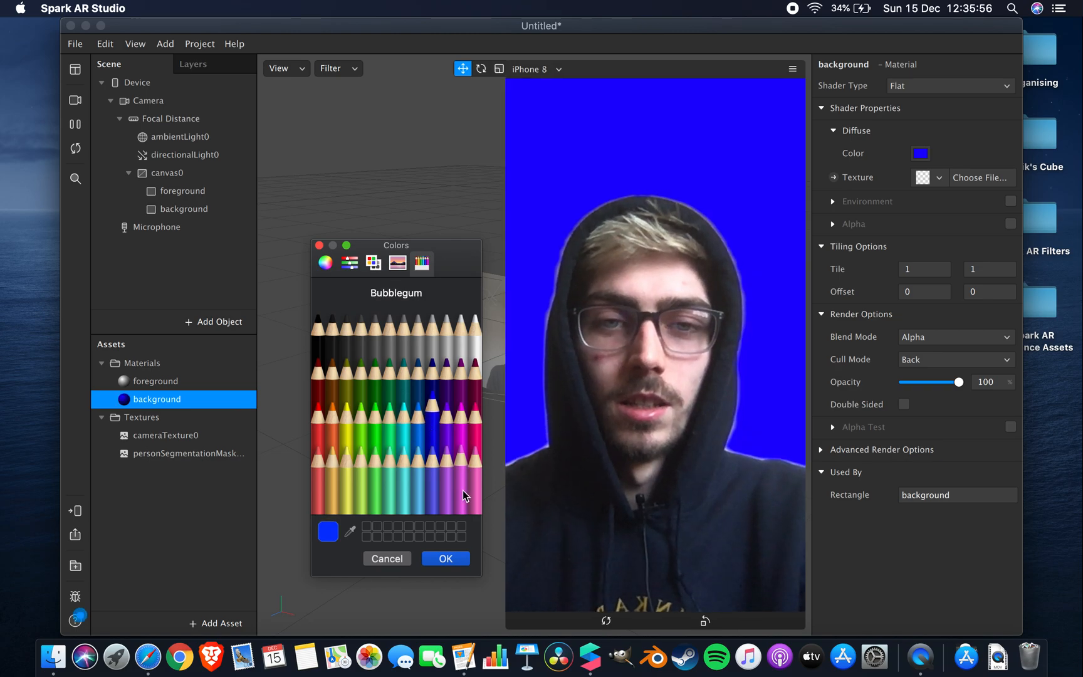
left_click(445, 558)
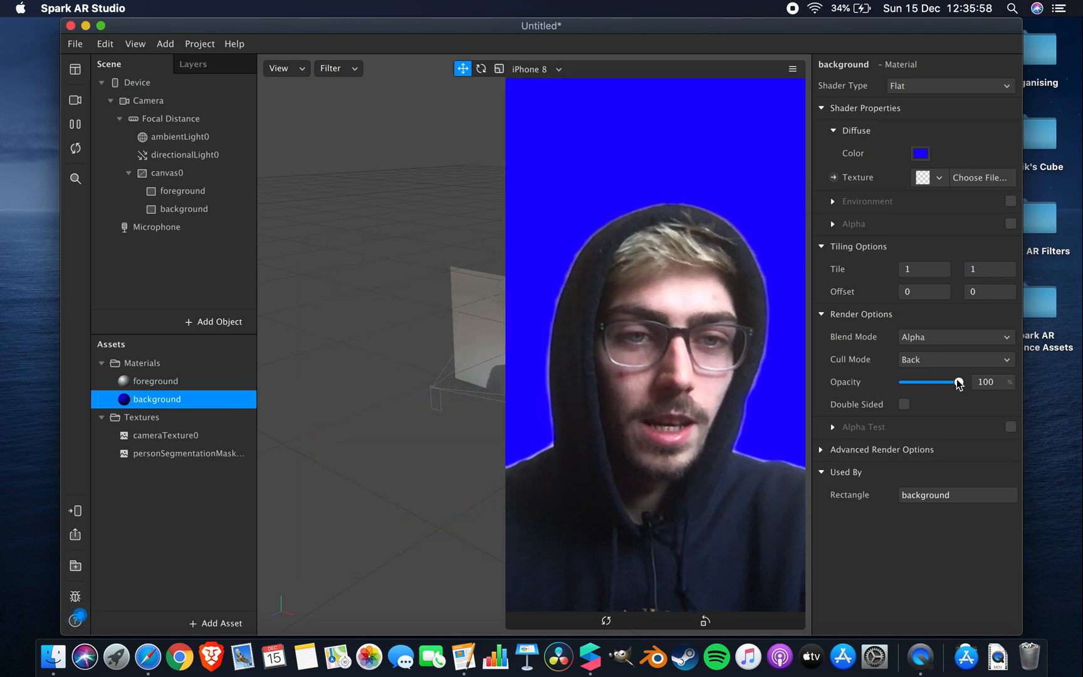
left_click_drag(958, 384, 917, 386)
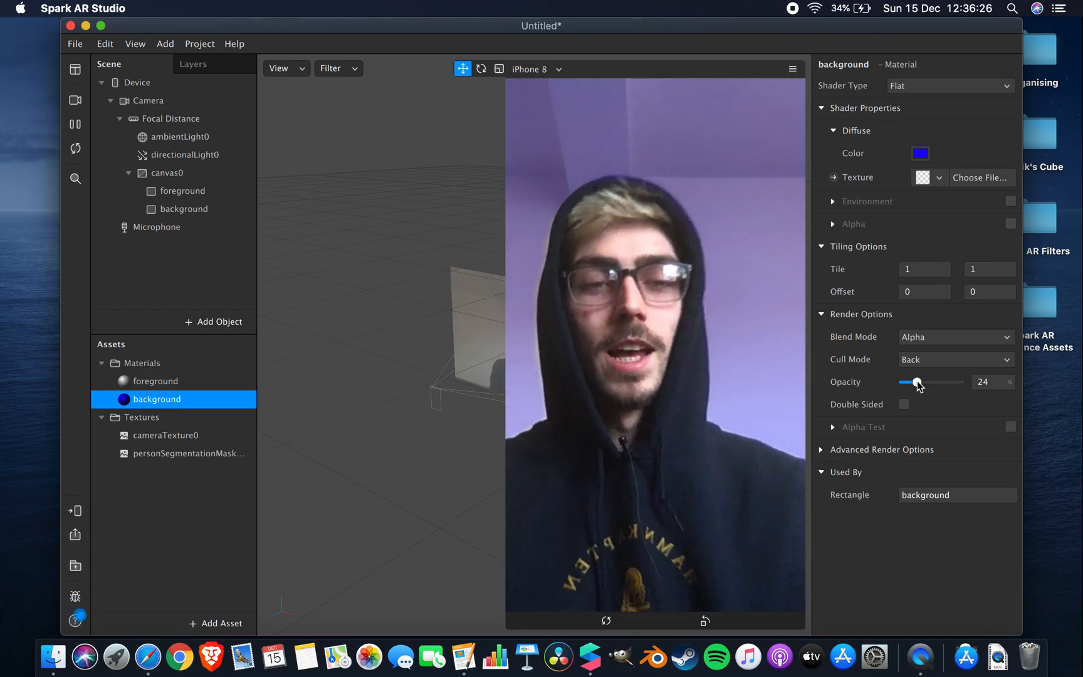
Step: Set the background material's diffuse color to Spring green and its opacity to 100%
left_click(920, 152)
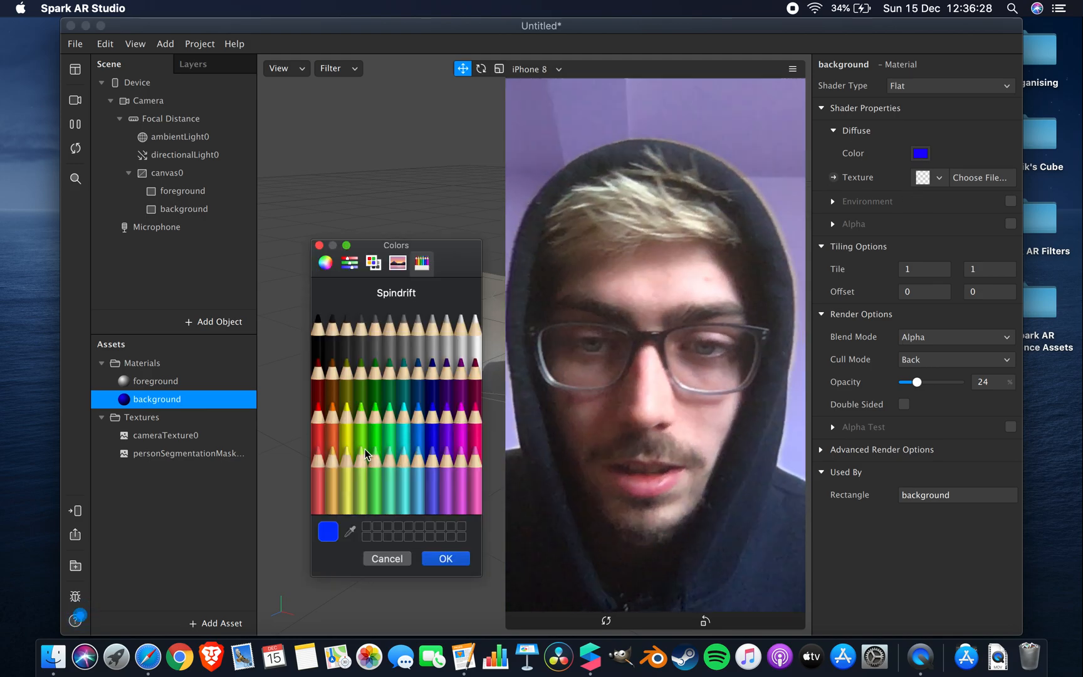
left_click(375, 431)
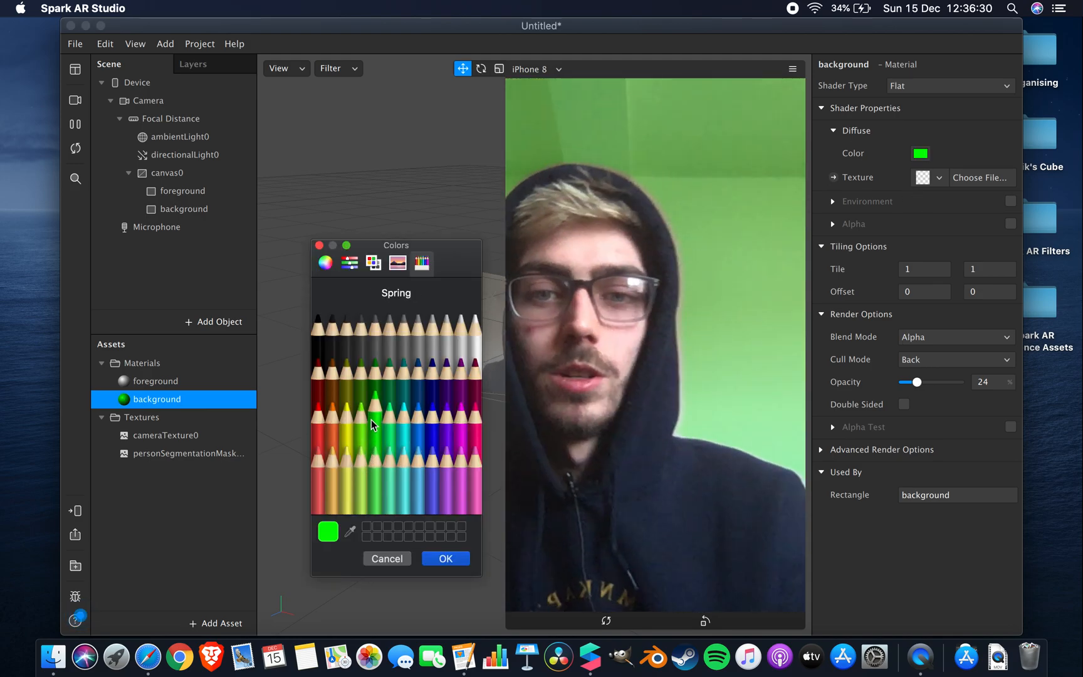
left_click(445, 559)
left_click_drag(916, 382, 962, 381)
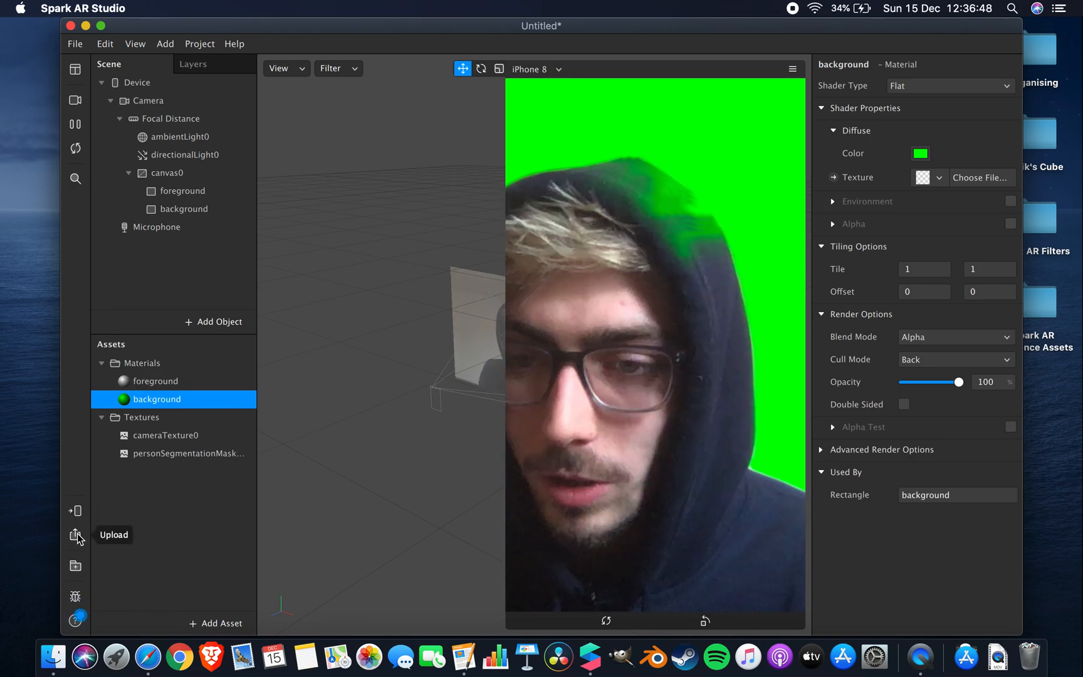
Step: Look at the options for sending the effect to a connected device or app
left_click(76, 512)
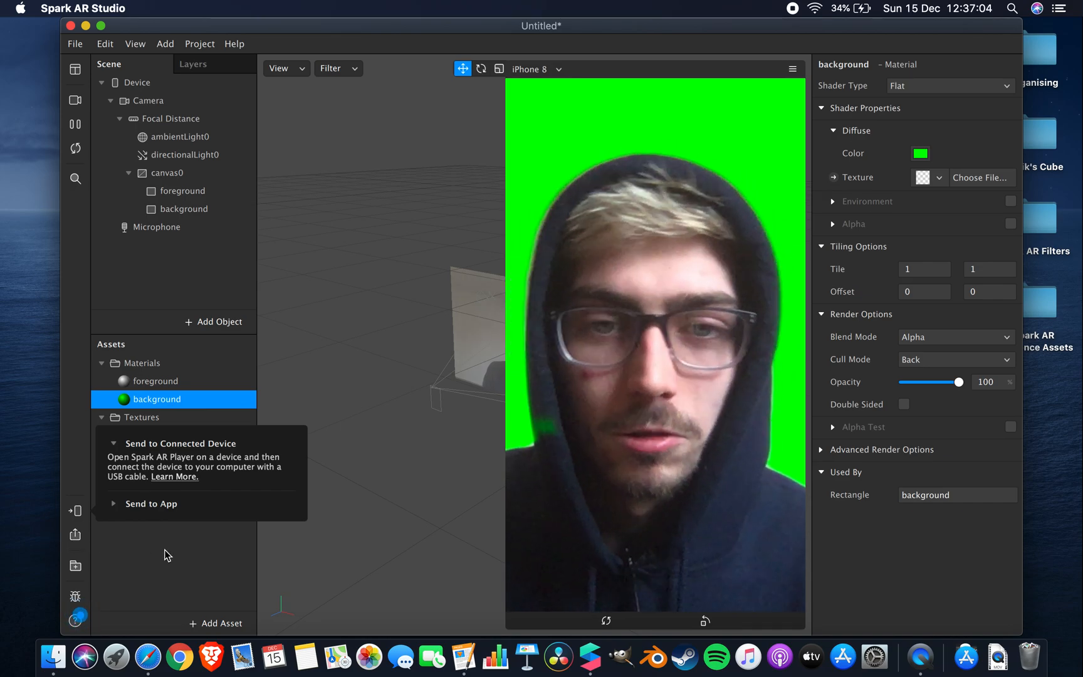
left_click(440, 446)
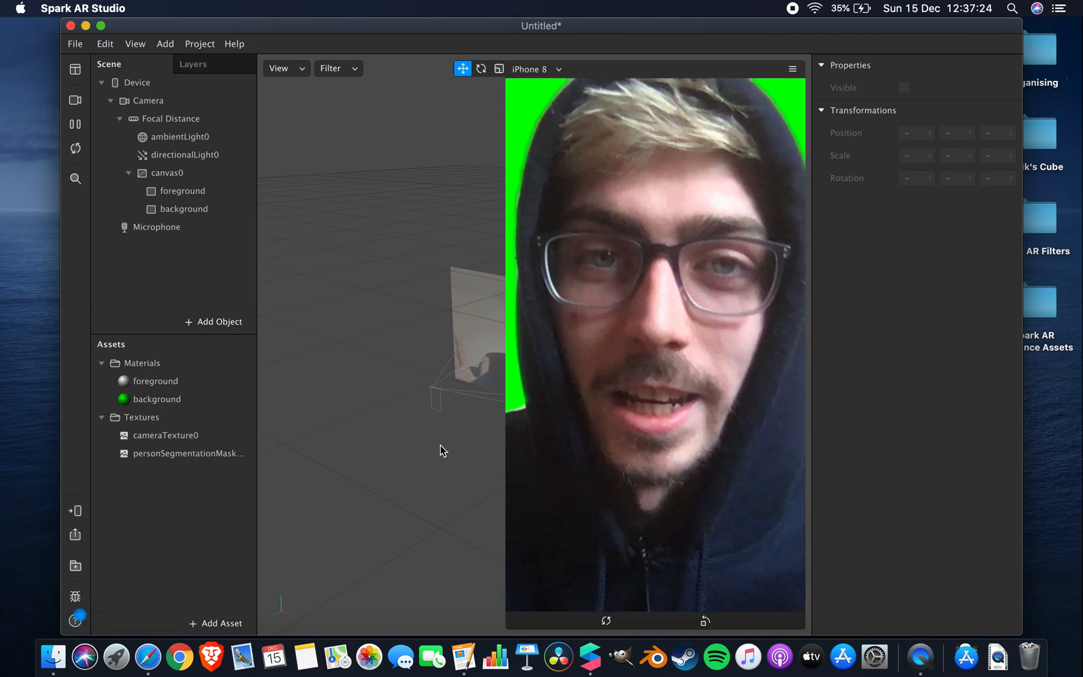
key("ctrl+Right")
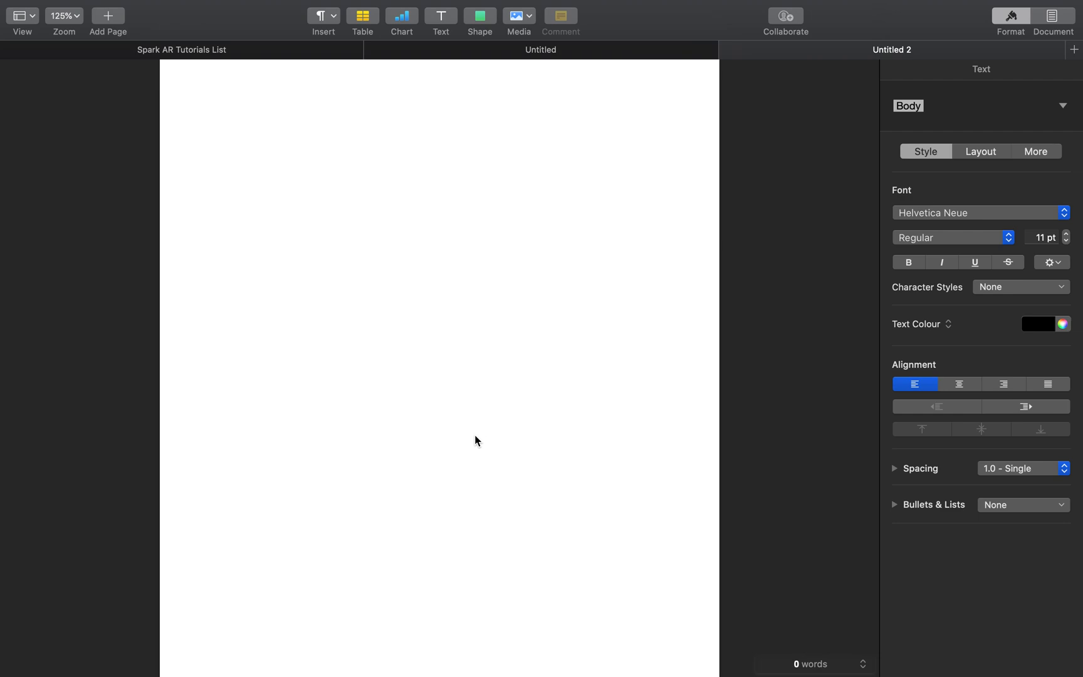
key("ctrl+Left")
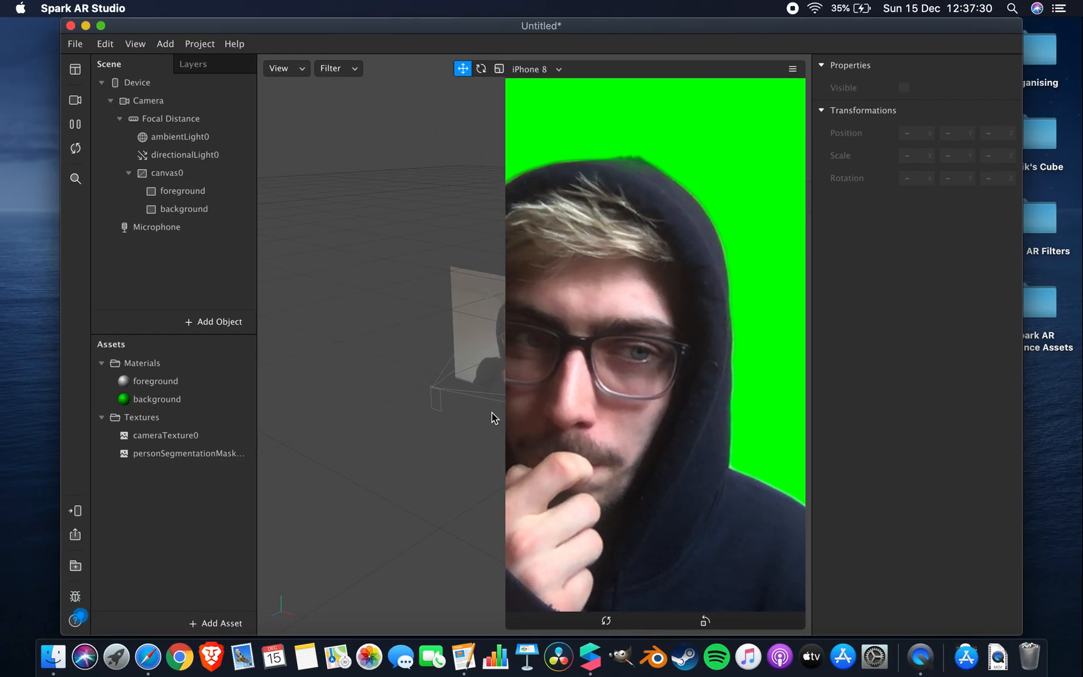